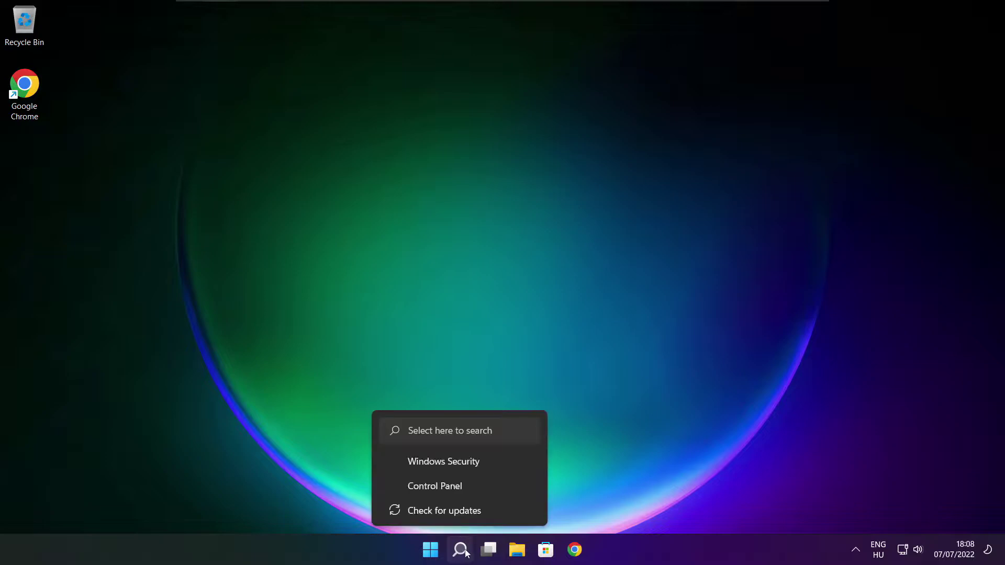
- Search Windows for "device manager", open Device Manager and maximize its window
click(461, 553)
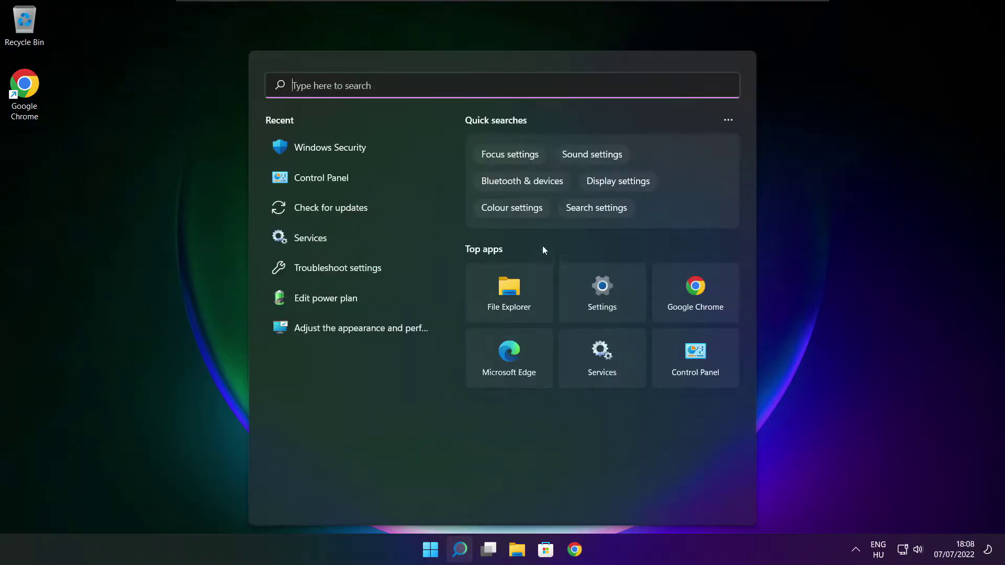
text(device m)
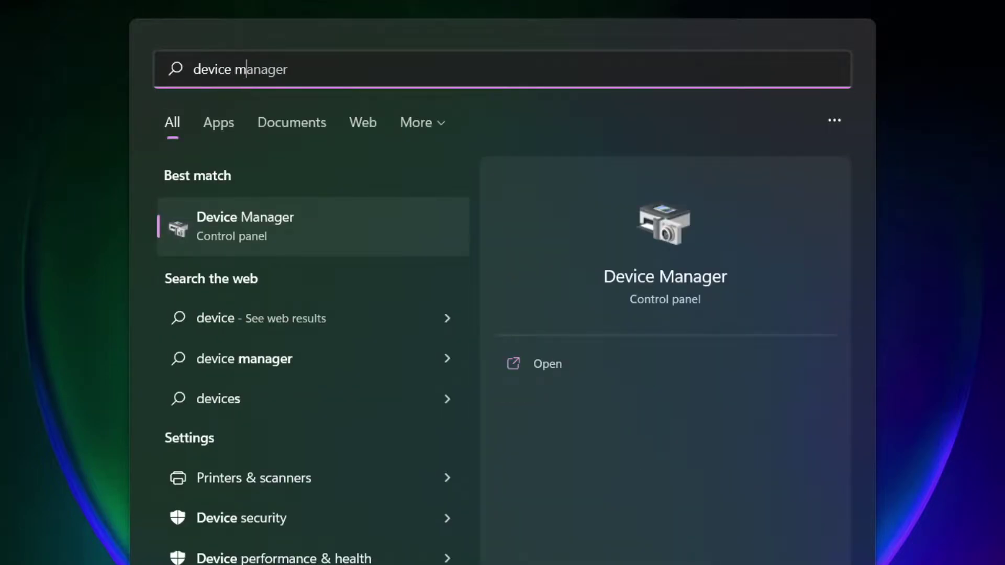
text(anag)
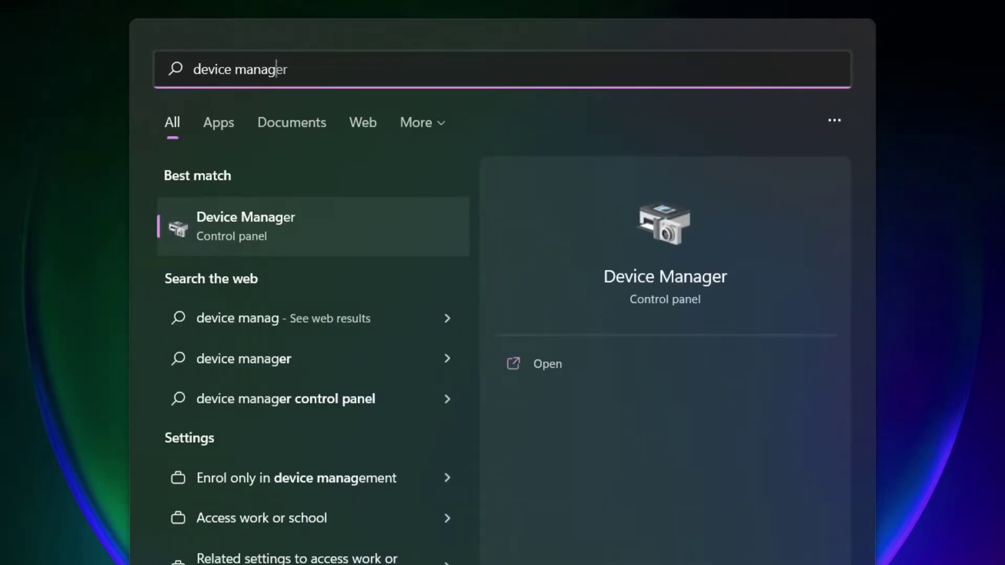
text(er)
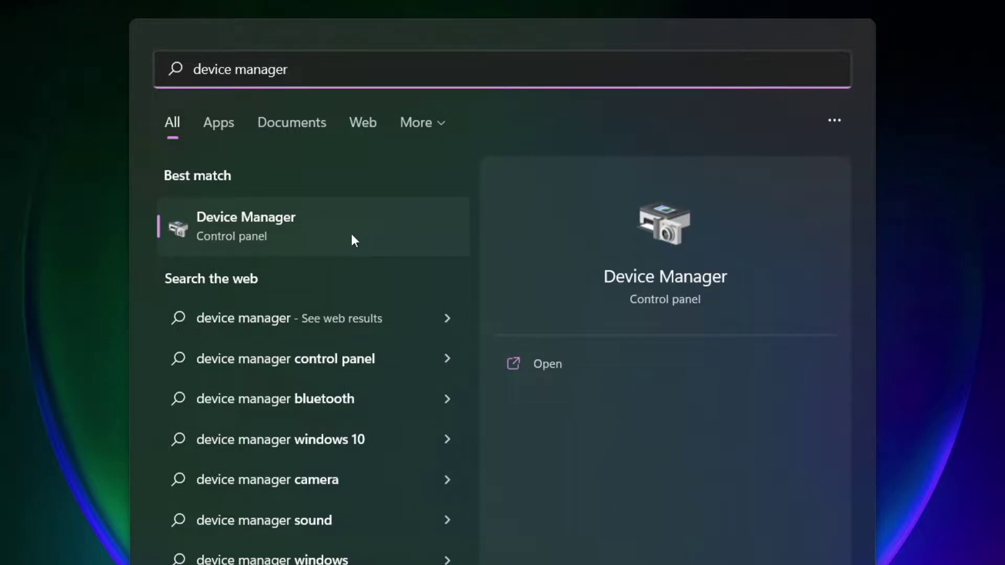
click(370, 234)
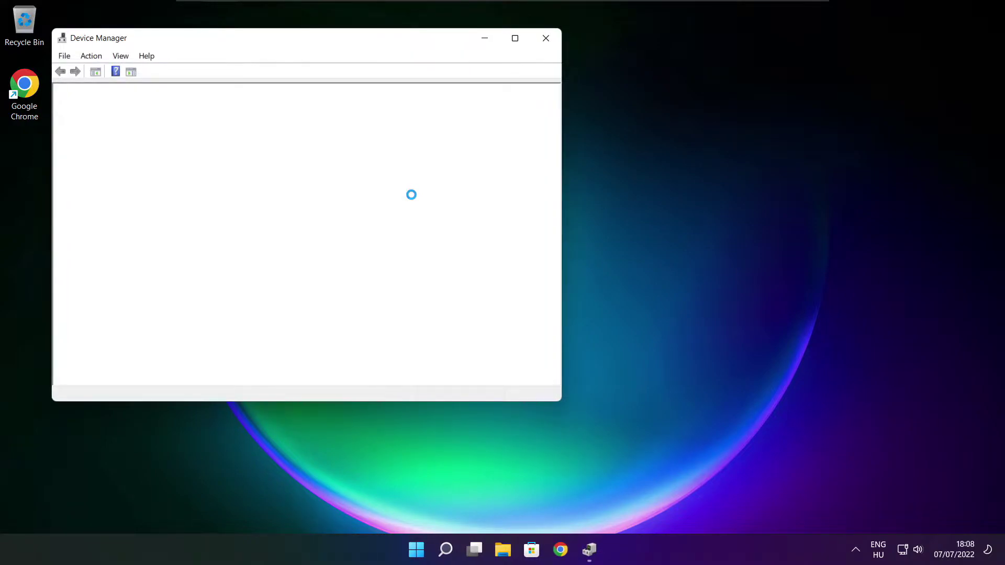
click(515, 38)
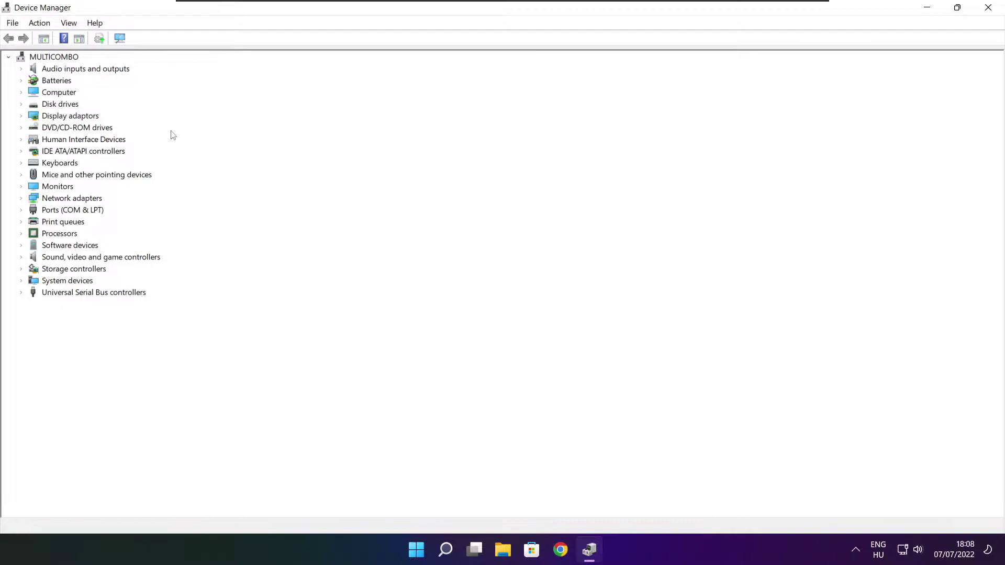
- Run an automatic driver update for the VMware SVGA 3D display adaptor and close the wizard
click(56, 115)
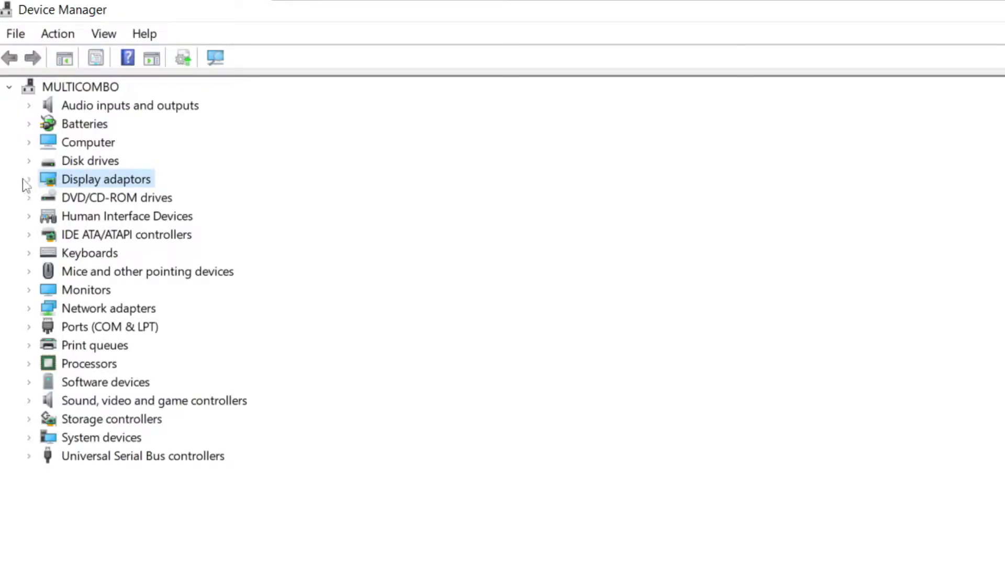
click(30, 180)
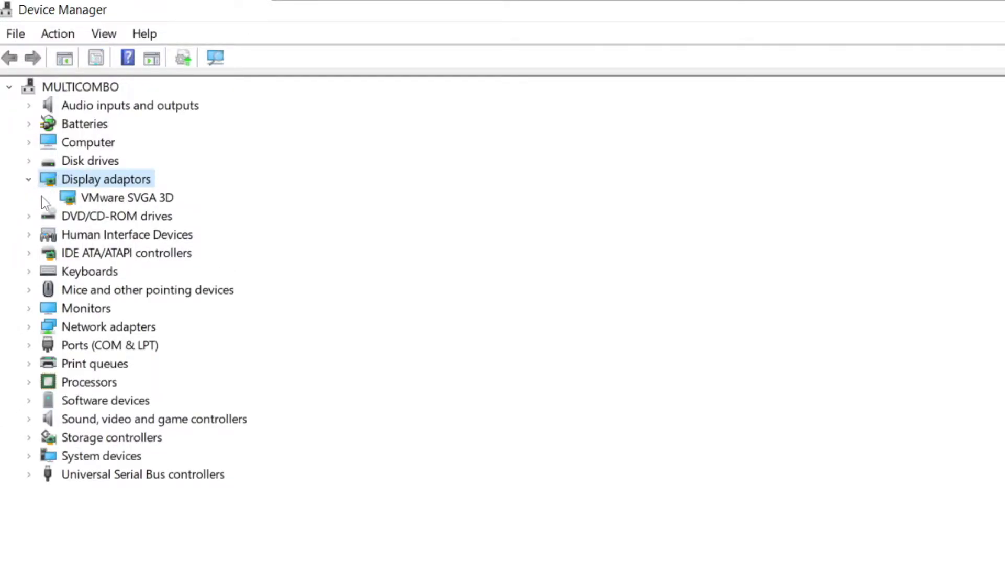
click(148, 201)
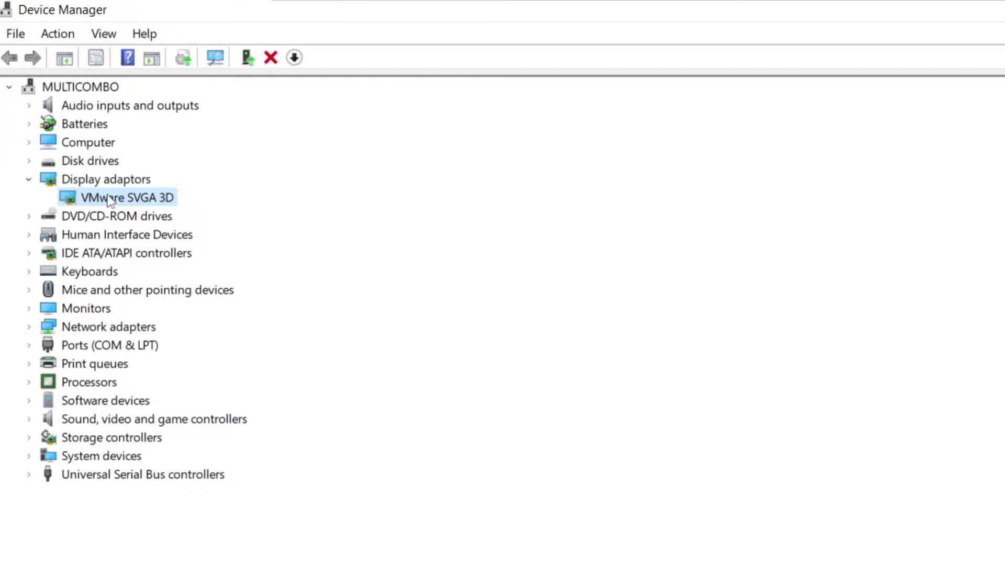
right_click(109, 201)
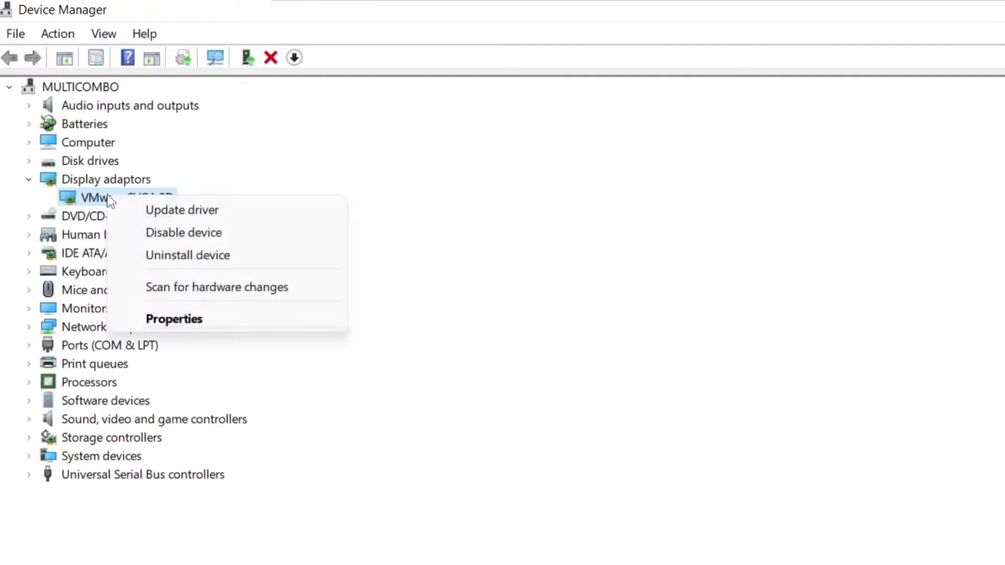
click(222, 211)
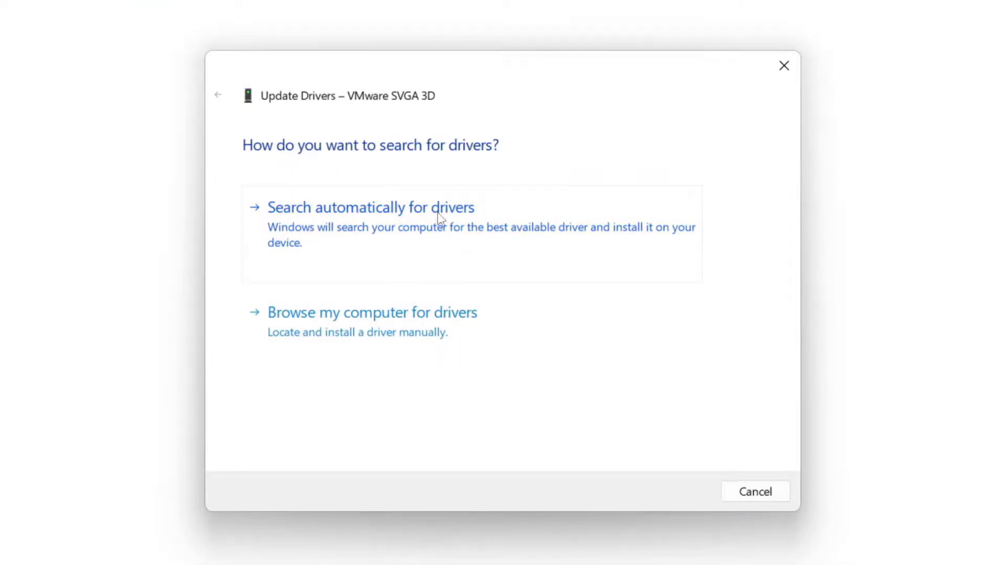
click(441, 235)
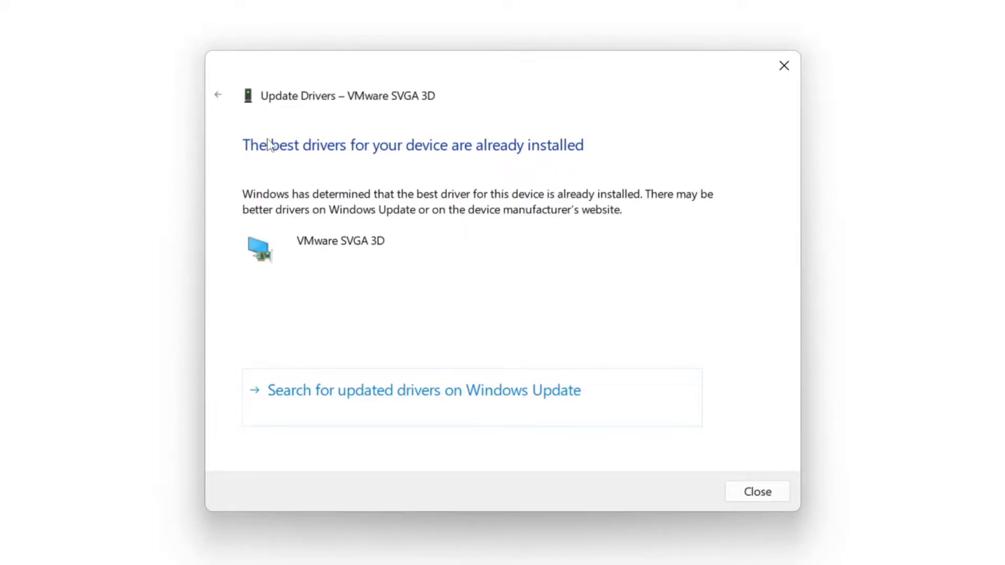
click(757, 493)
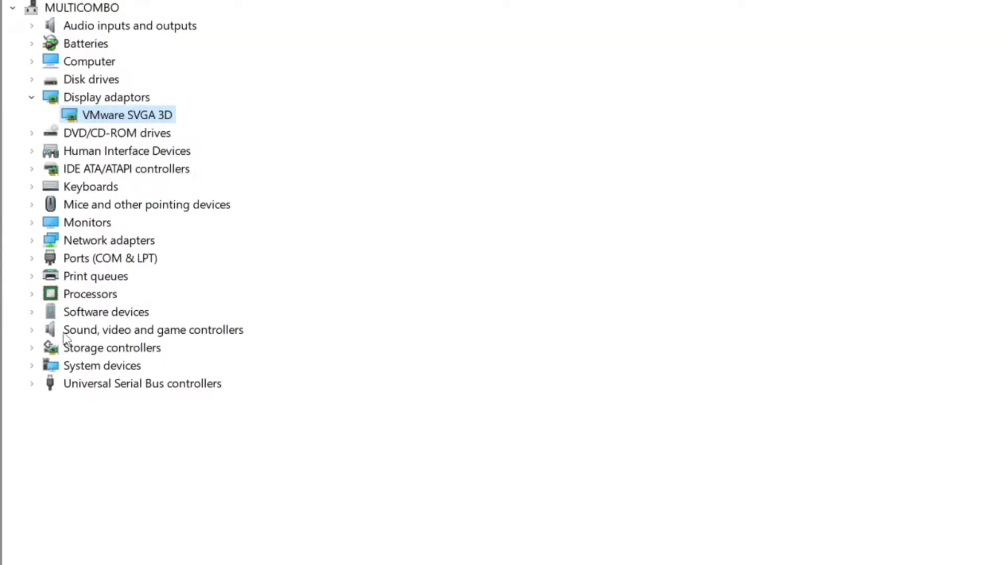
- Run an automatic driver update for the High Definition Audio Device, and close the wizard and Device Manager
click(64, 333)
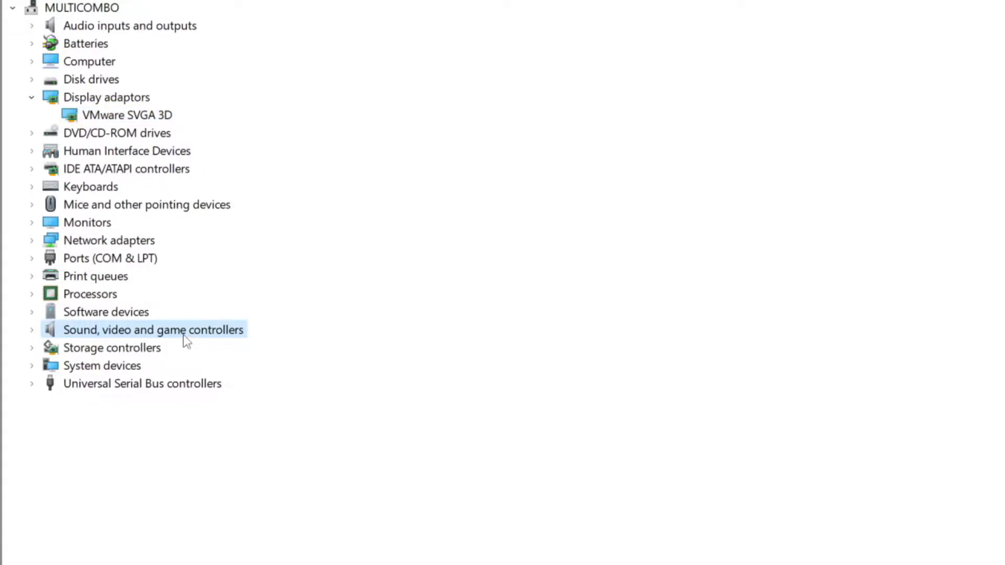
click(32, 331)
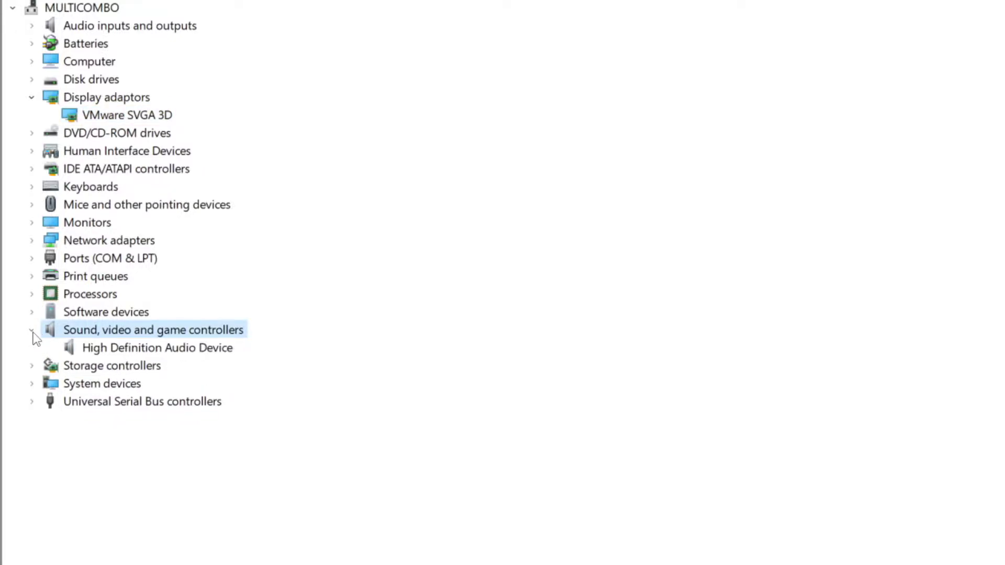
click(167, 352)
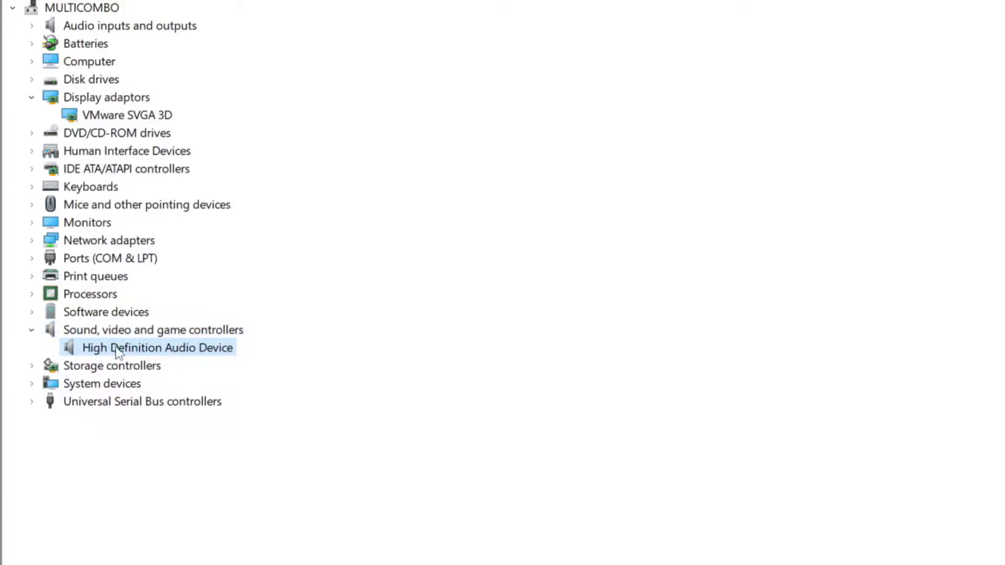
right_click(147, 350)
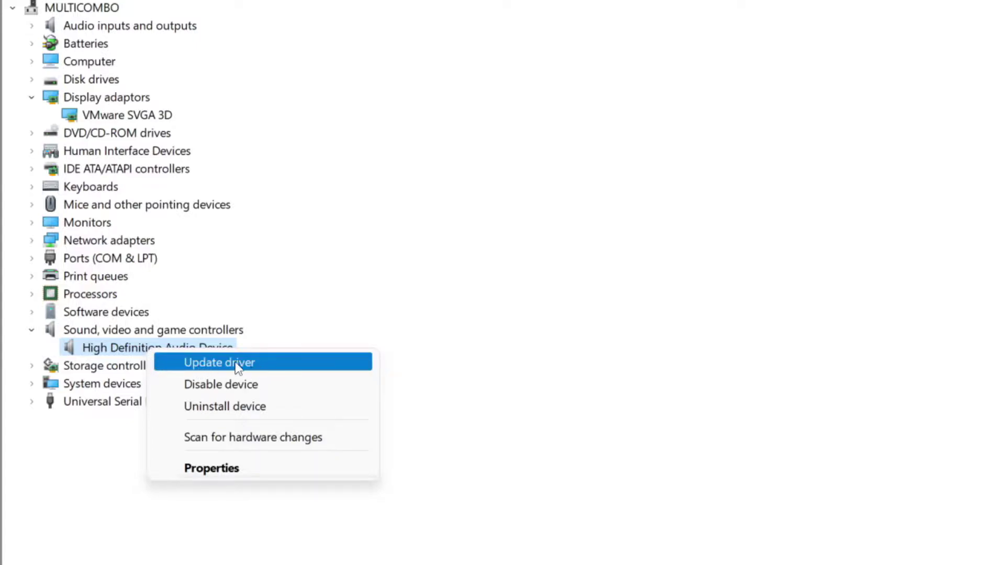
click(298, 371)
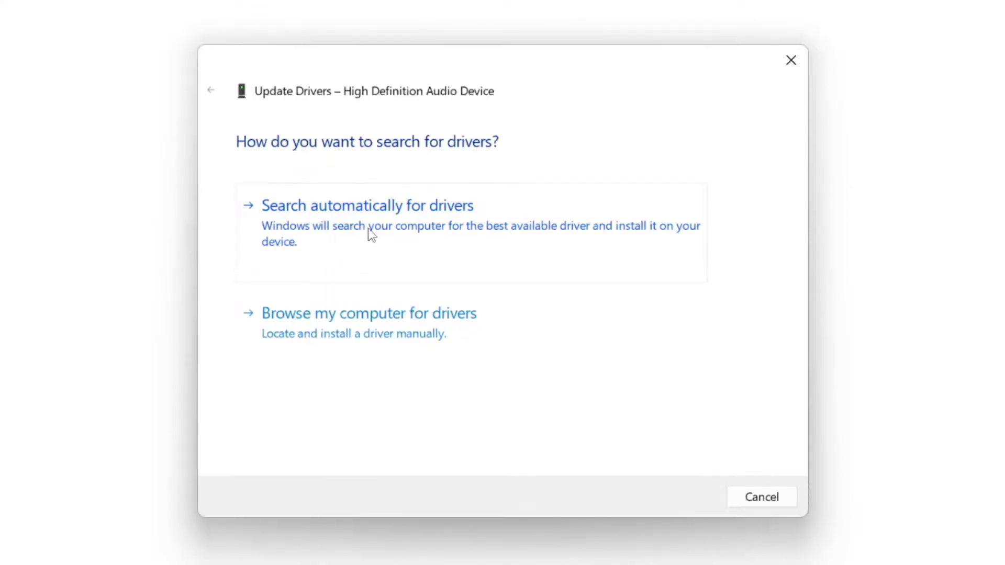
click(402, 230)
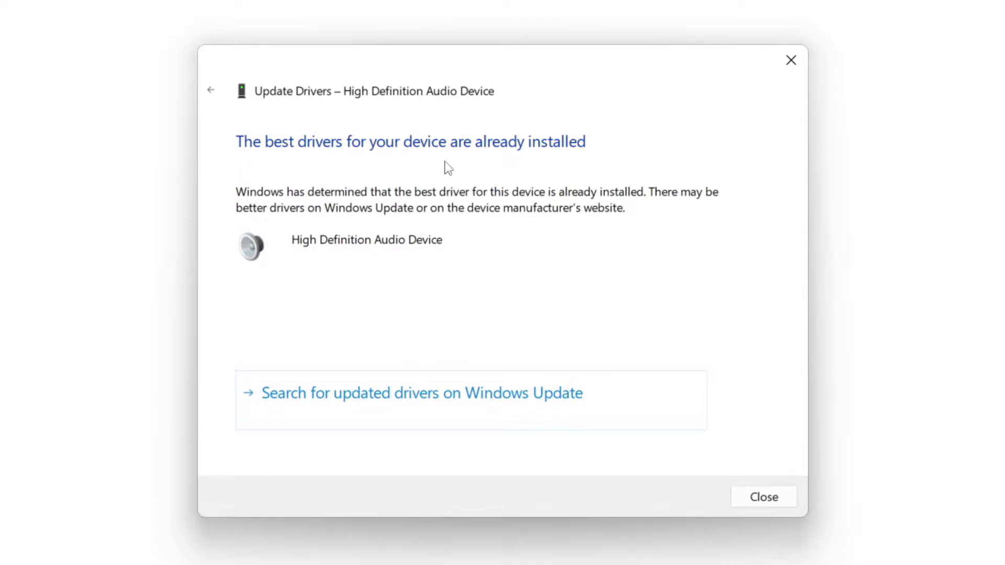
click(765, 497)
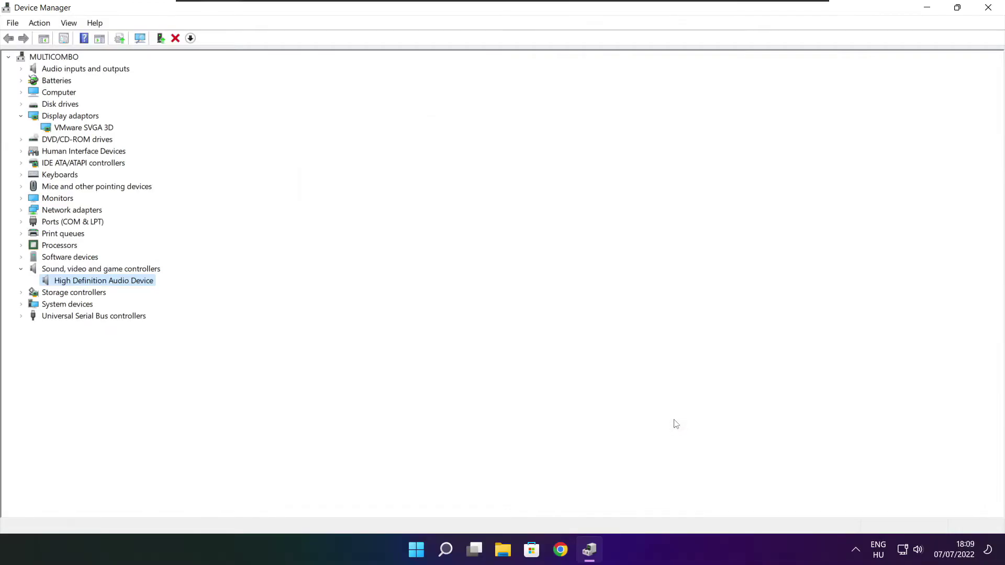
click(989, 8)
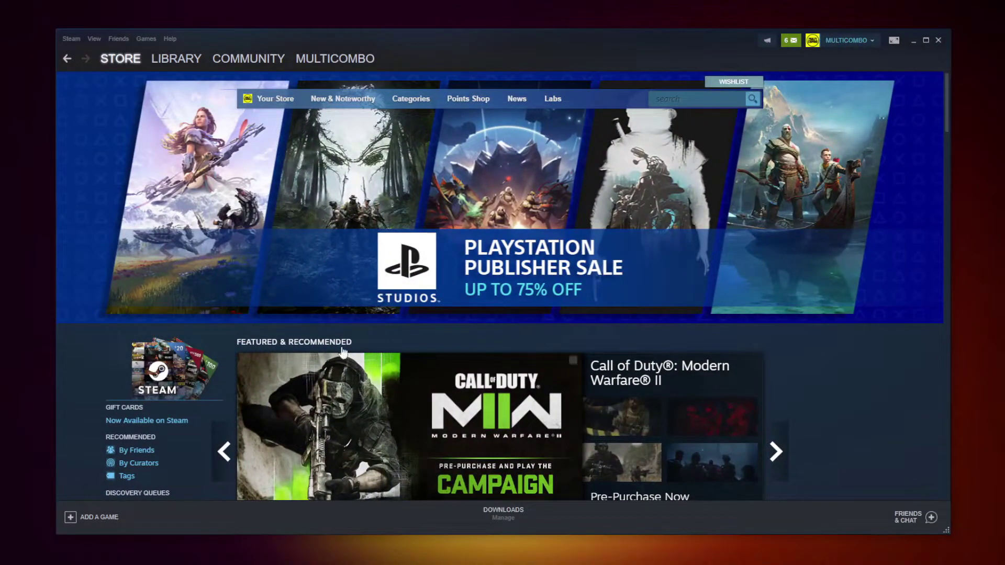
- In the Steam library, verify the integrity of the local files of the favorite game labelled NOT WORKING GAME
mouse_move(183, 74)
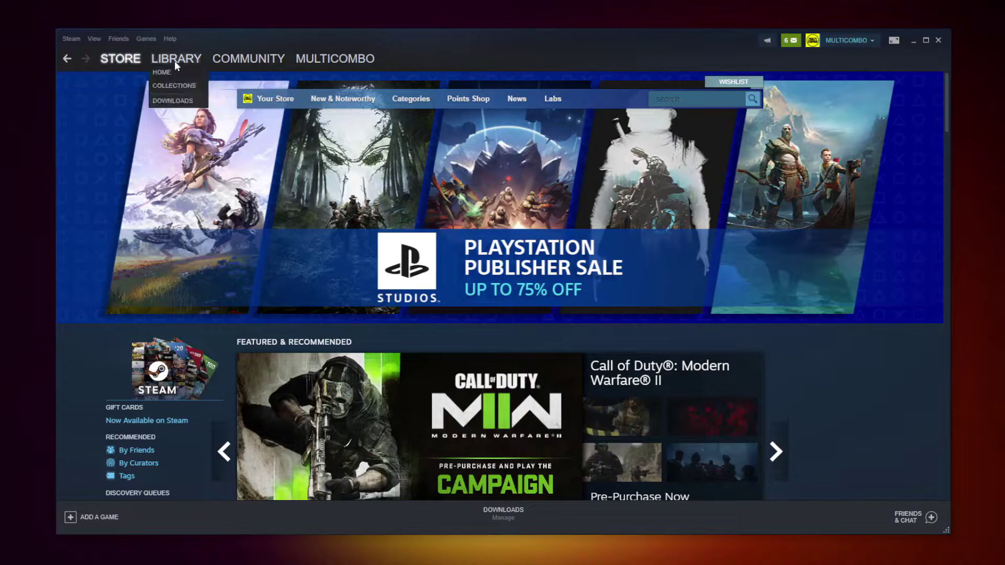
click(173, 60)
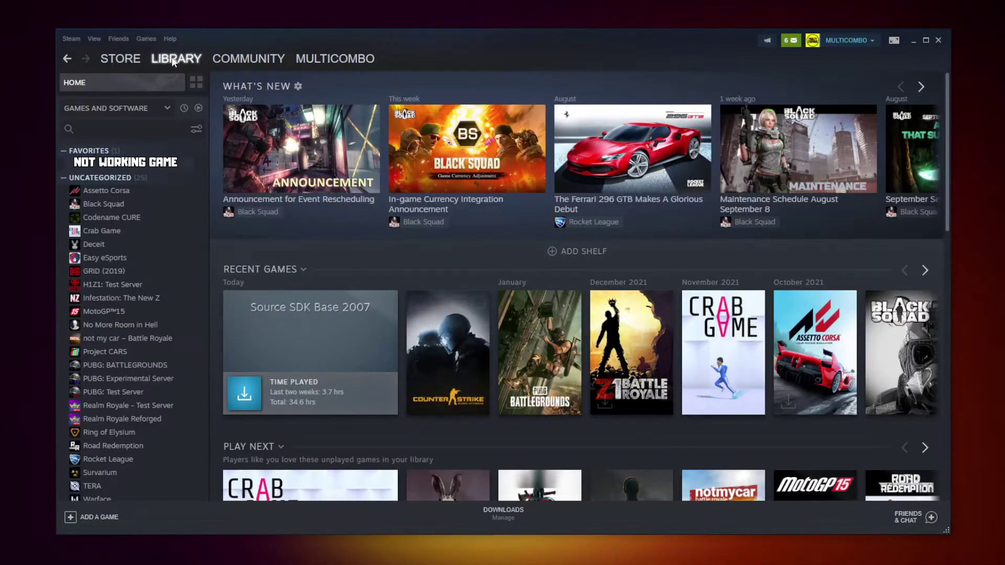
right_click(194, 169)
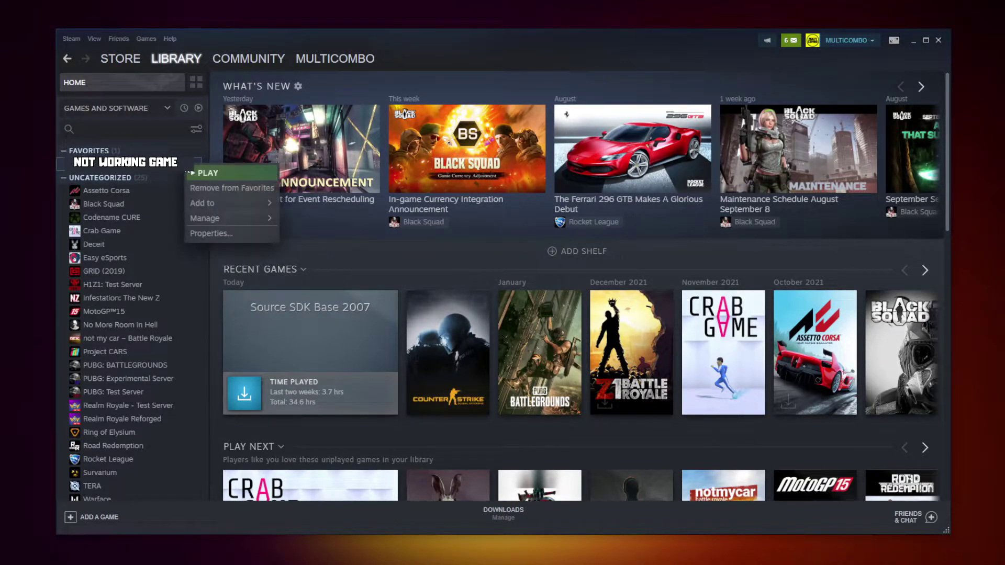
click(224, 231)
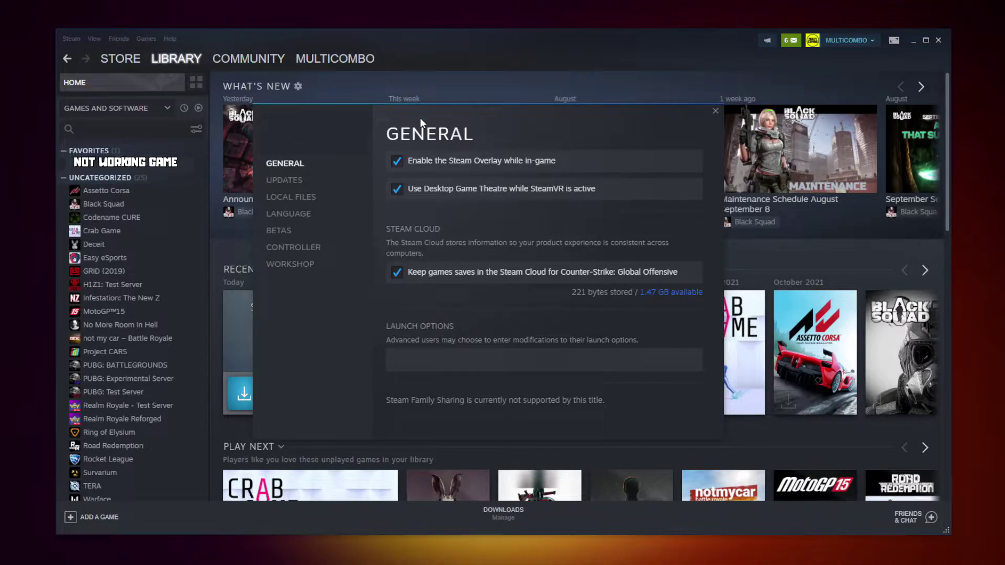
click(296, 199)
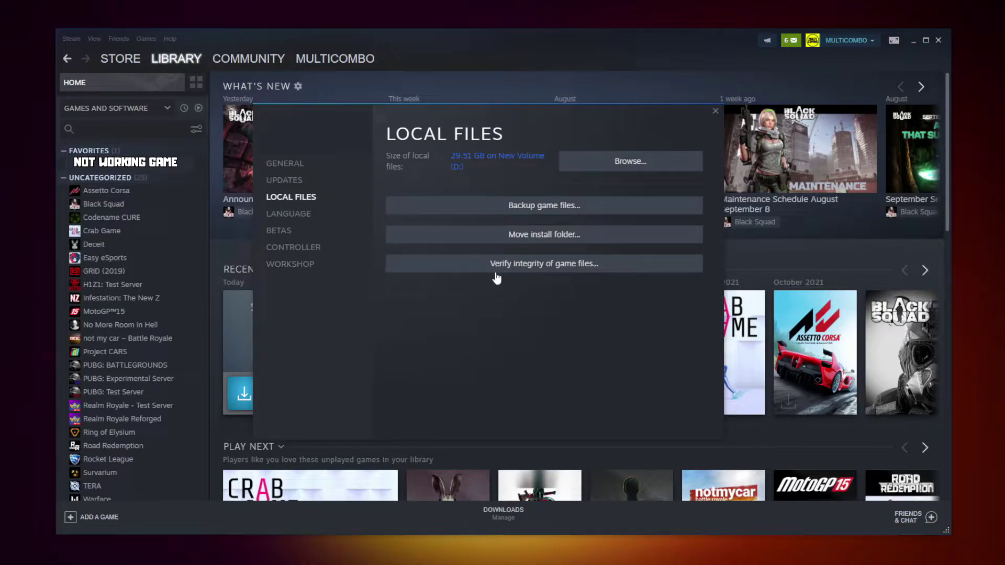
click(547, 268)
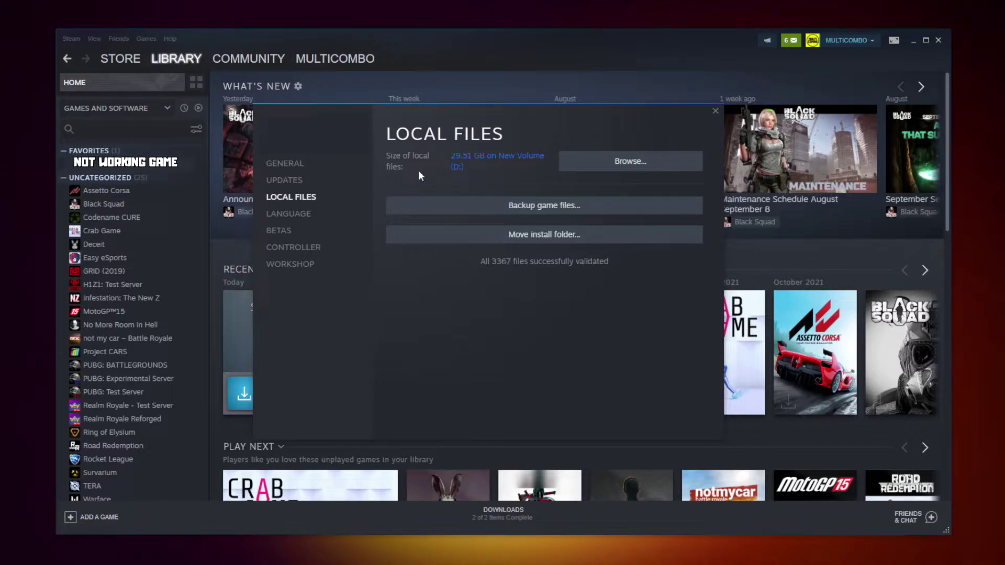
- Browse to the game's install folder in File Explorer and open the properties of its application file
click(636, 172)
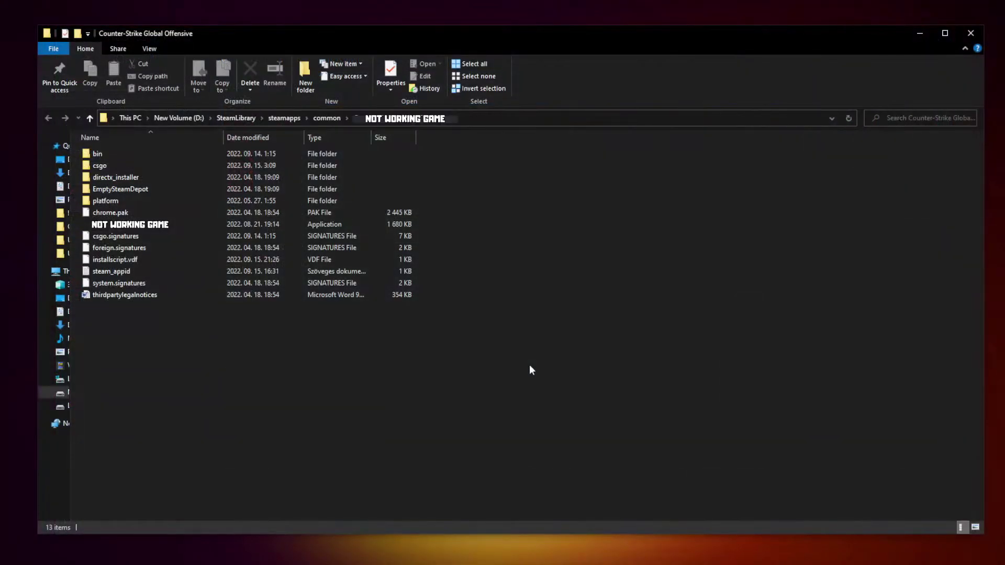
click(234, 229)
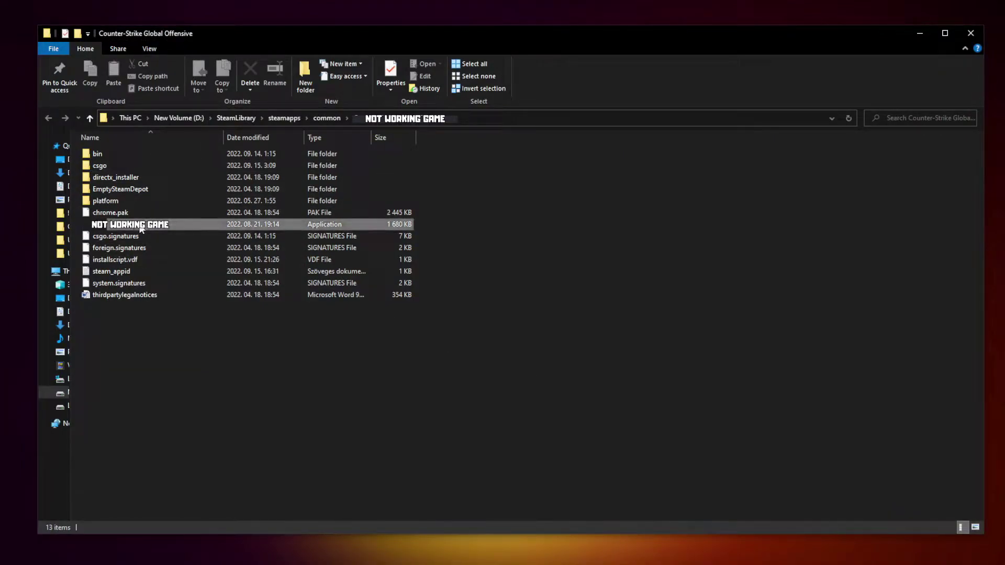
right_click(202, 229)
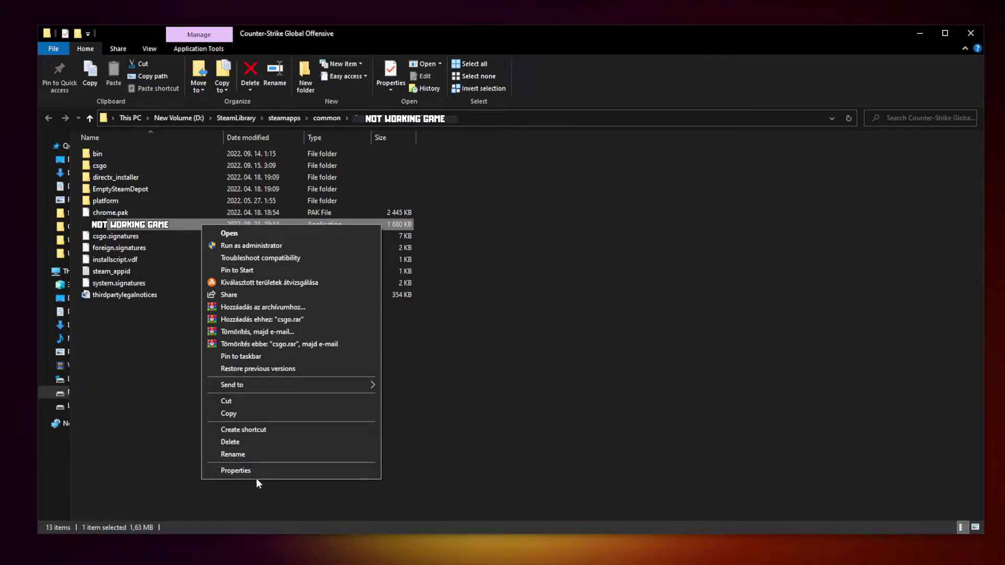
click(290, 469)
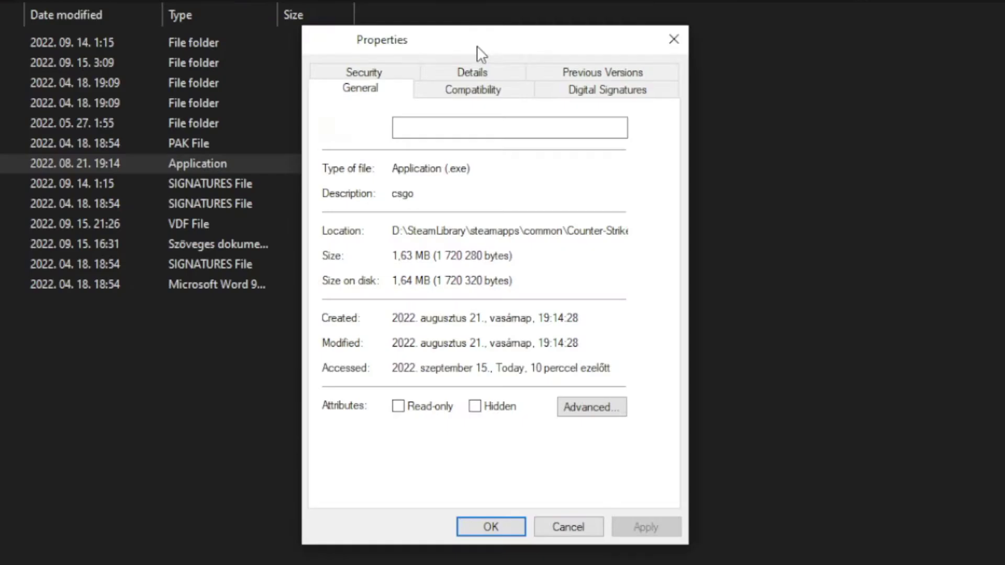
- Enable compatibility mode for the game's application file and choose Windows 8
click(483, 96)
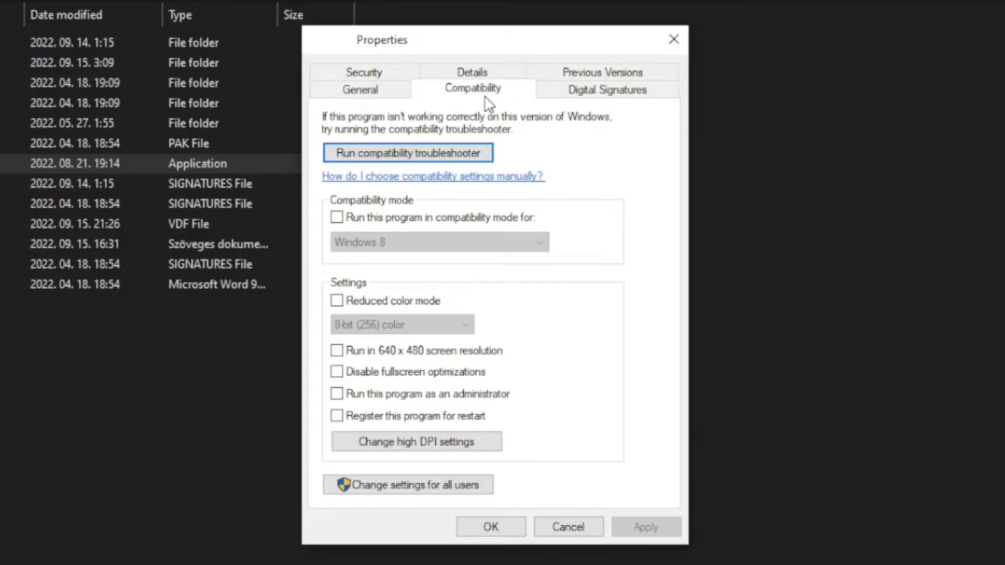
click(346, 219)
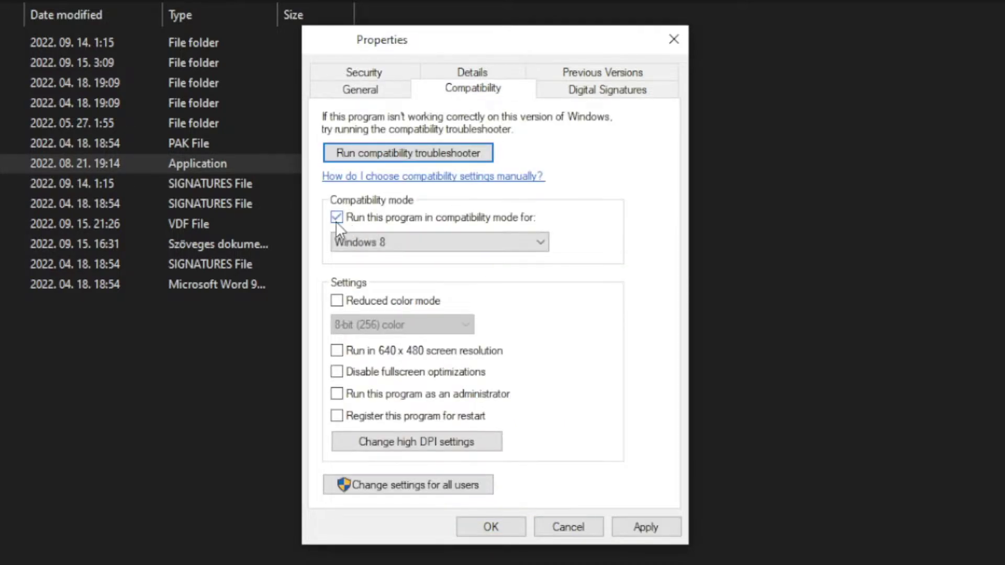
click(390, 240)
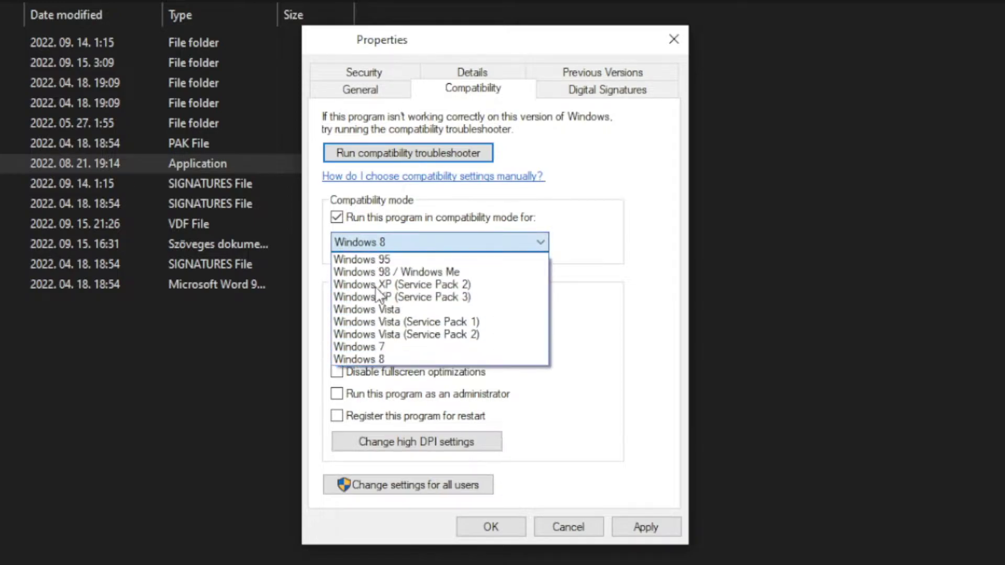
click(382, 360)
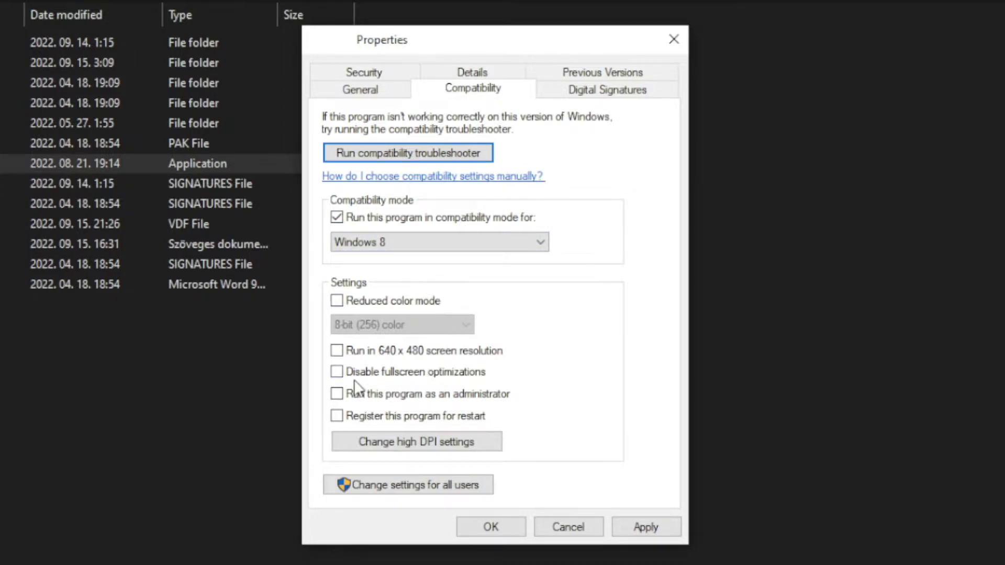
- Disable fullscreen optimizations and enable running as administrator for the game's application file, and apply the properties
click(407, 375)
click(486, 401)
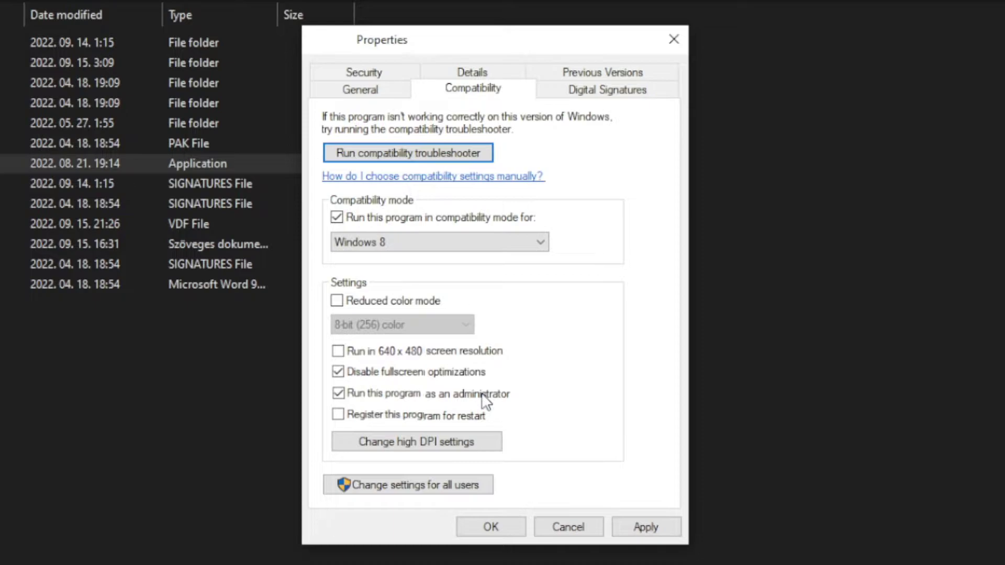
click(651, 526)
click(491, 530)
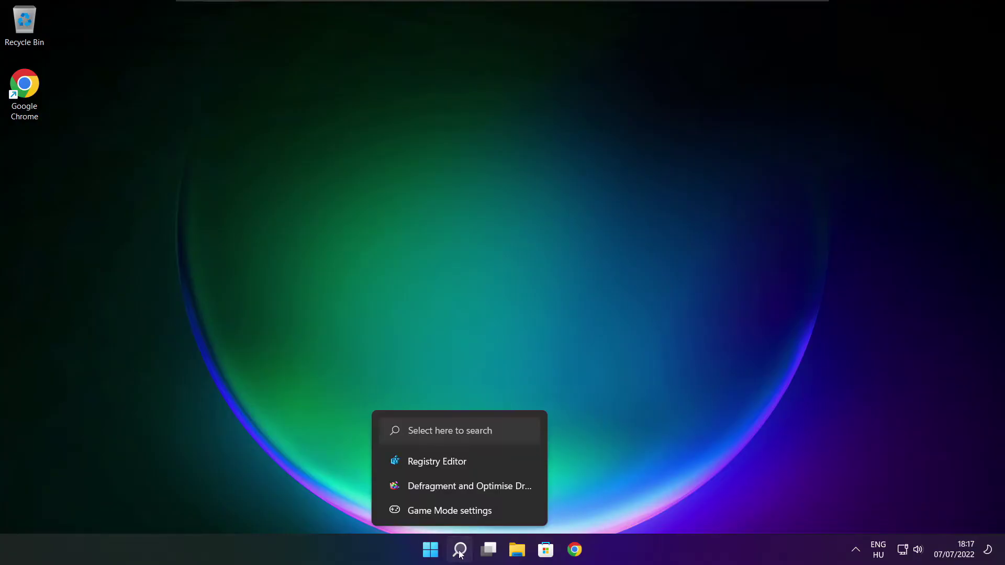
- Search Windows for "updates", run a check for updates in Windows Update, and close the settings window
click(459, 550)
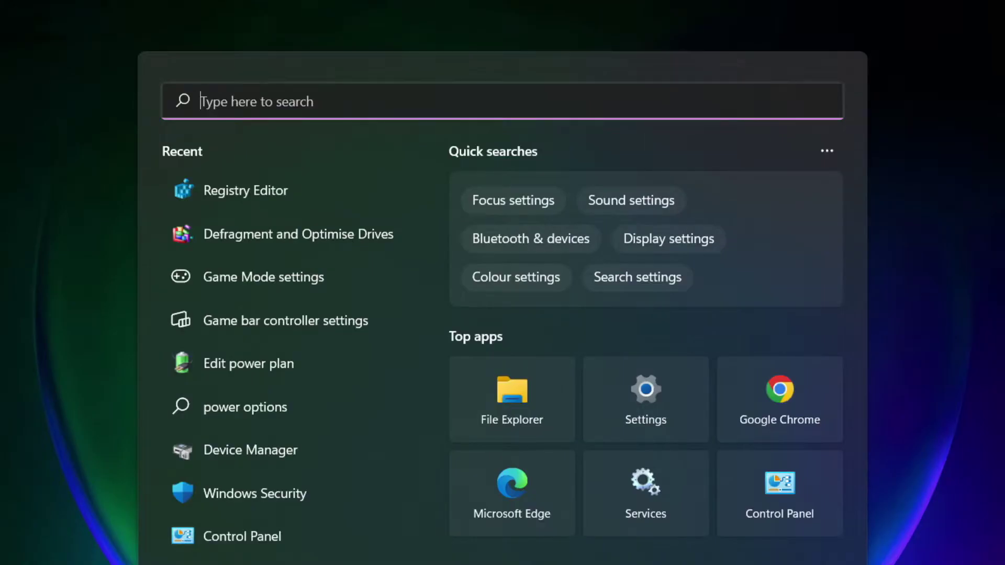
text(u)
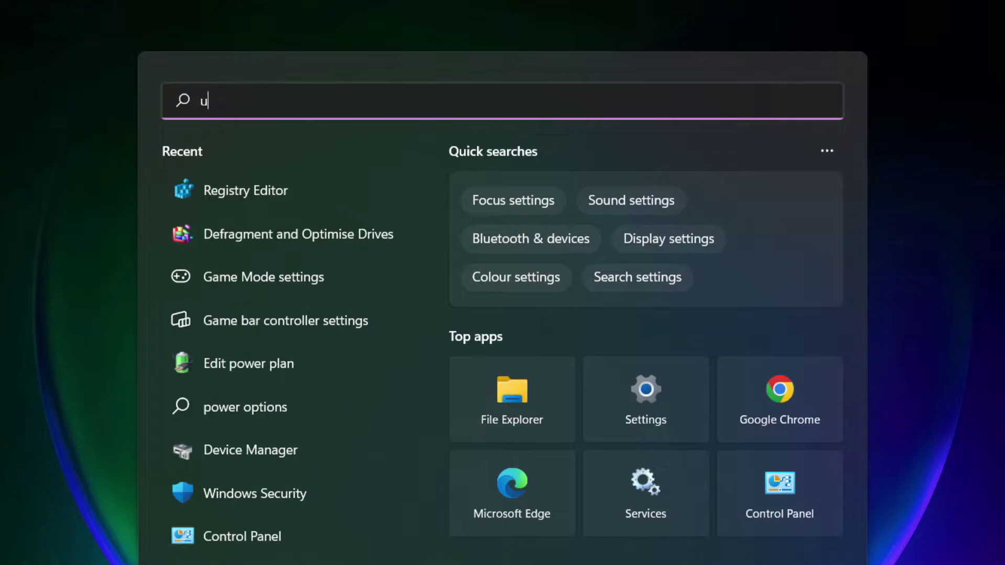
text(pdates)
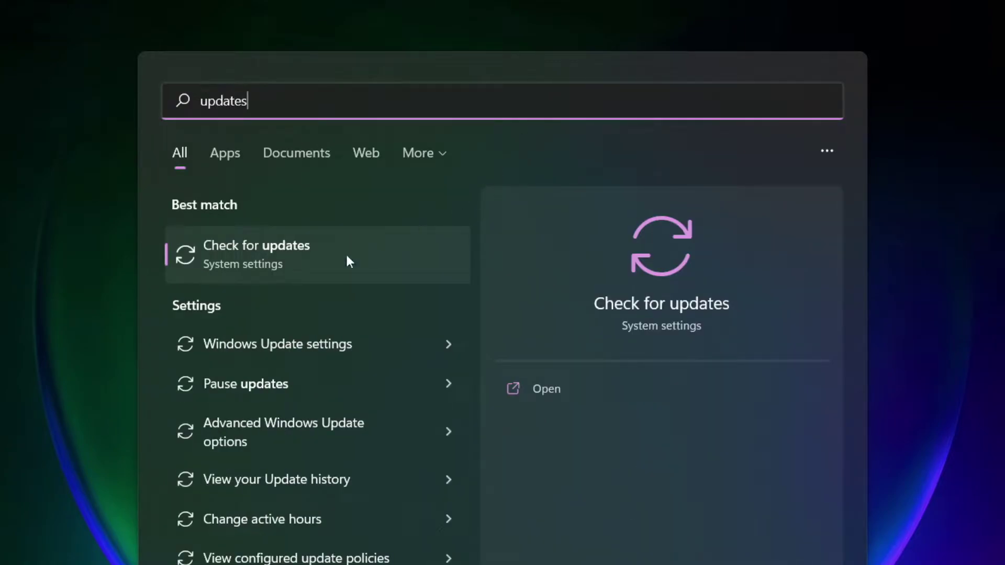
click(306, 261)
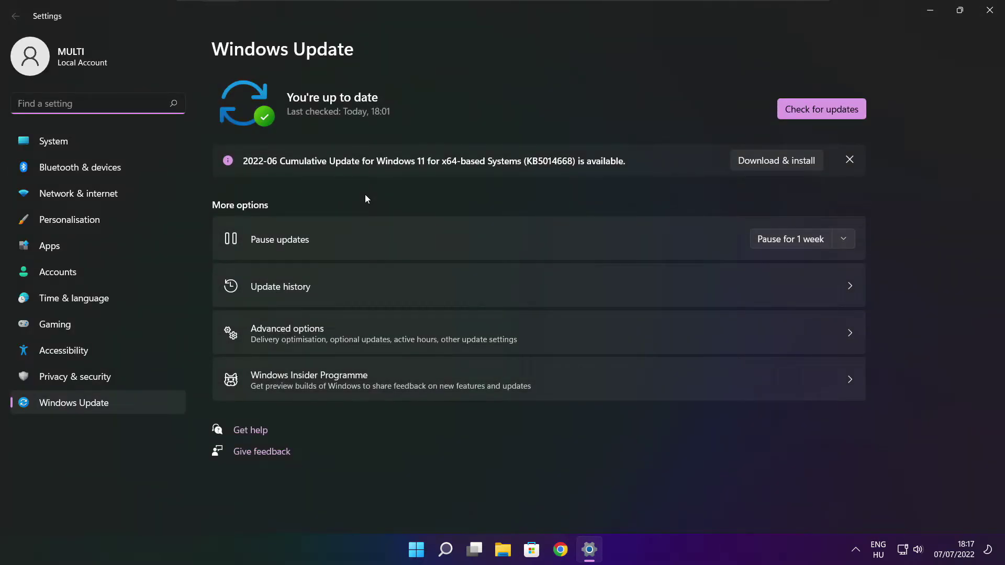
click(821, 110)
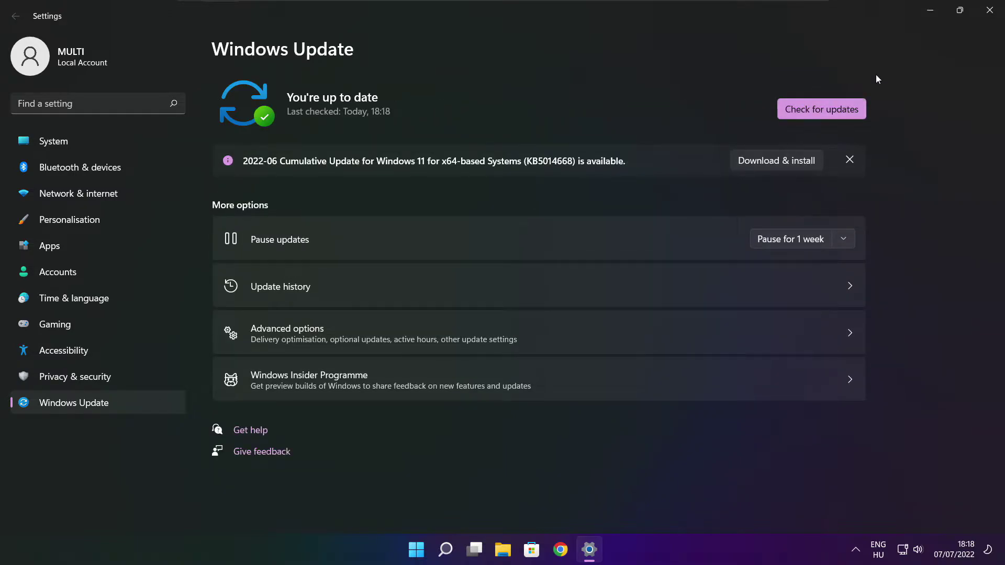
click(989, 13)
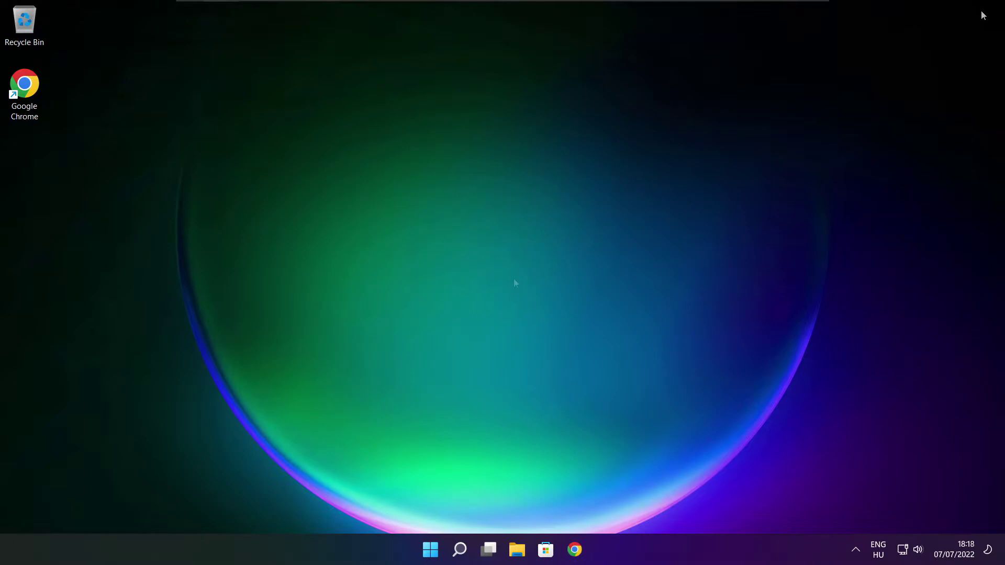
- Switch to Google Chrome and download the English DirectX End-User Runtime Web Installer from the Microsoft Download Center page
click(575, 551)
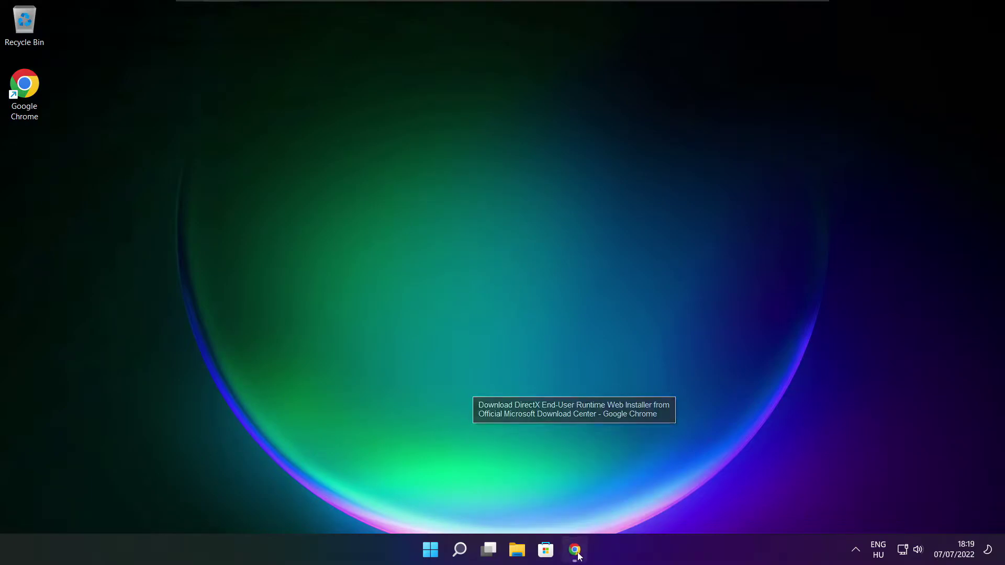
key(ctrl+l)
key(Right)
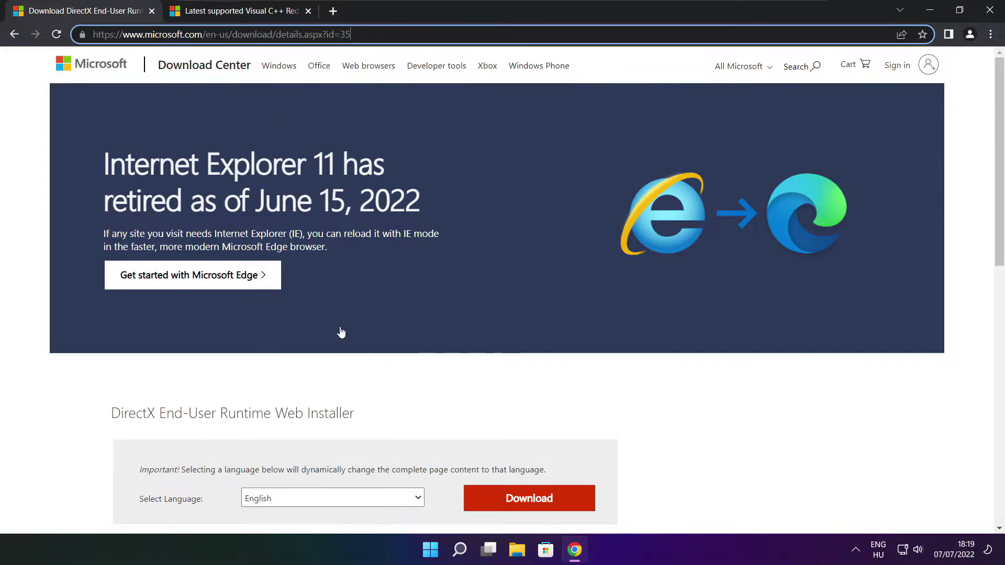
click(360, 380)
drag(999, 152, 1000, 230)
drag(372, 218, 430, 223)
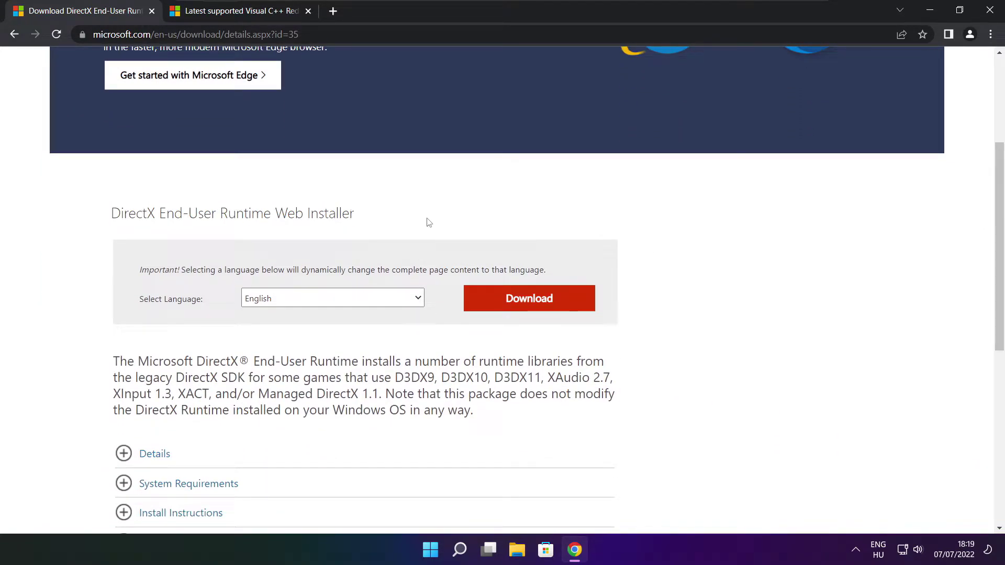
click(533, 302)
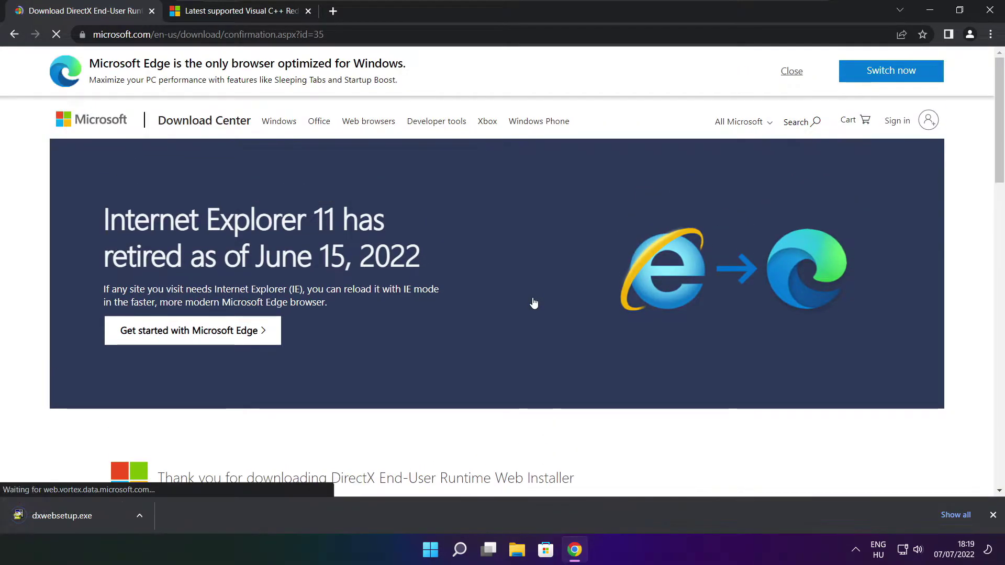
- Run dxwebsetup.exe, accept the license agreement, decline the Bing Bar, and install the DirectX runtime components through to completion
click(94, 516)
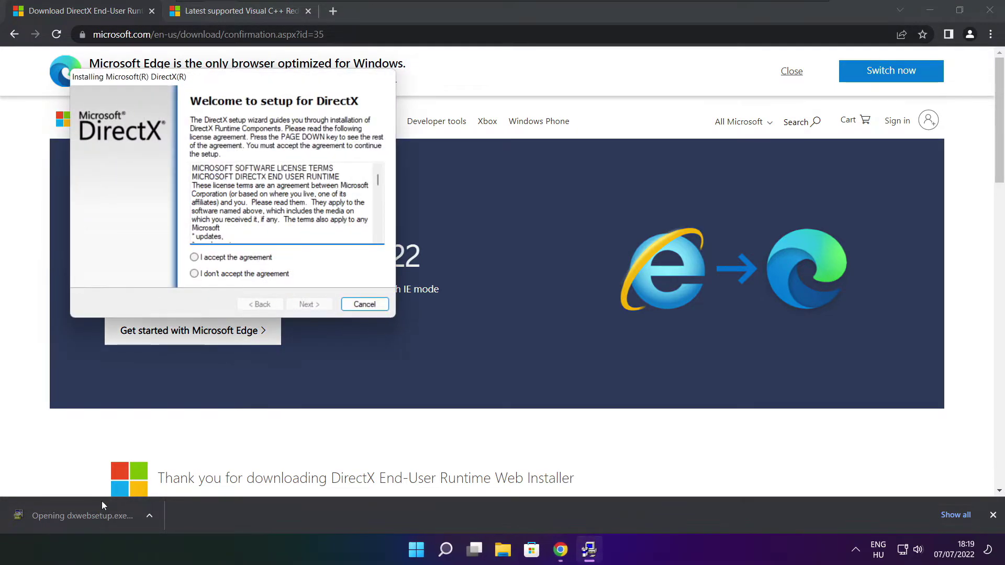
drag(212, 73, 248, 100)
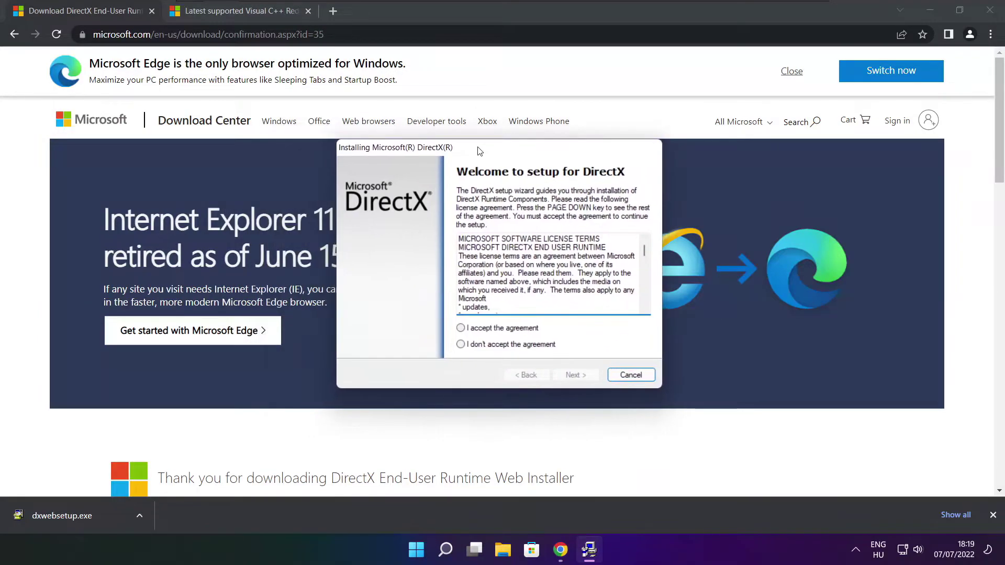
drag(645, 249, 644, 299)
click(473, 329)
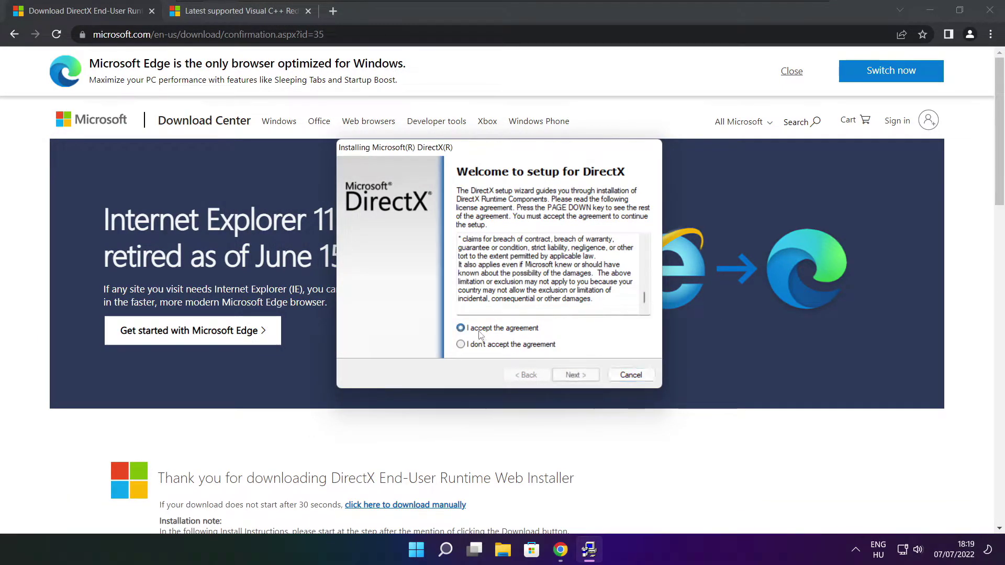
click(576, 375)
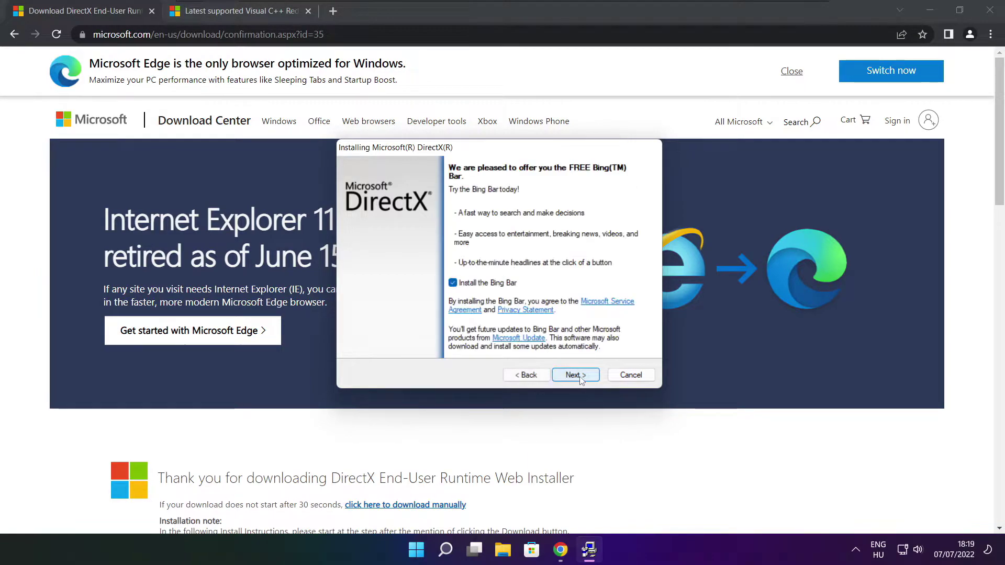
click(453, 284)
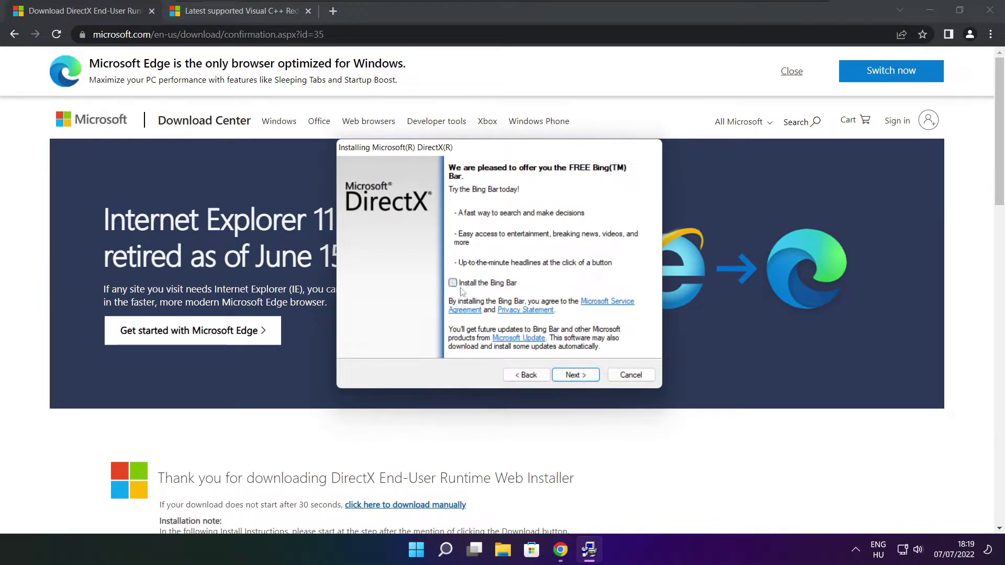
click(585, 379)
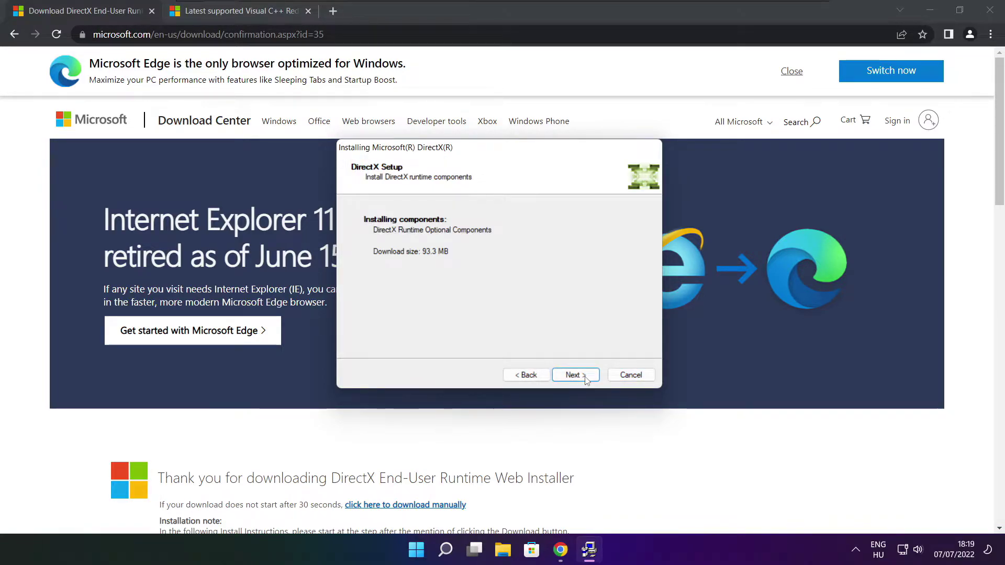
click(577, 378)
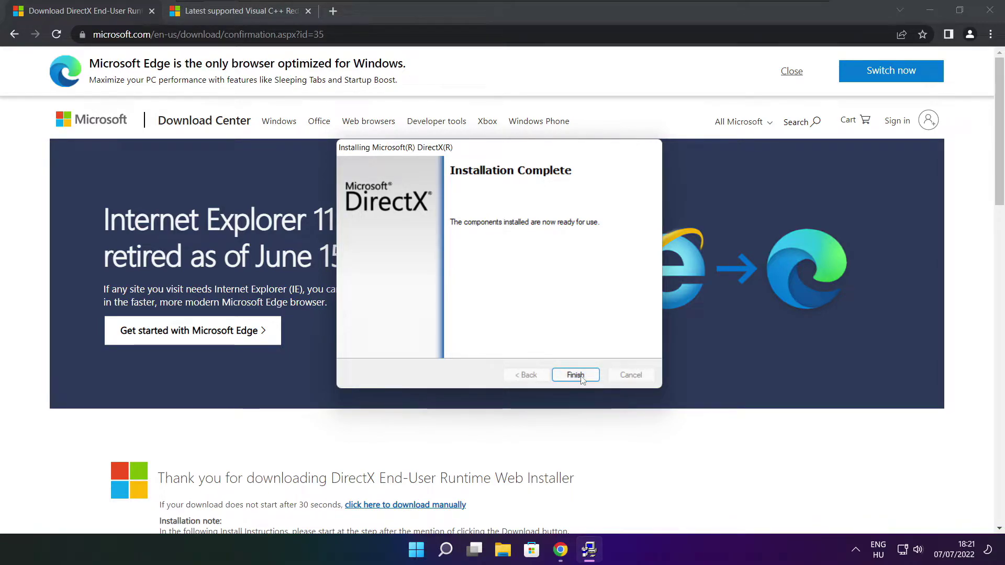
click(576, 376)
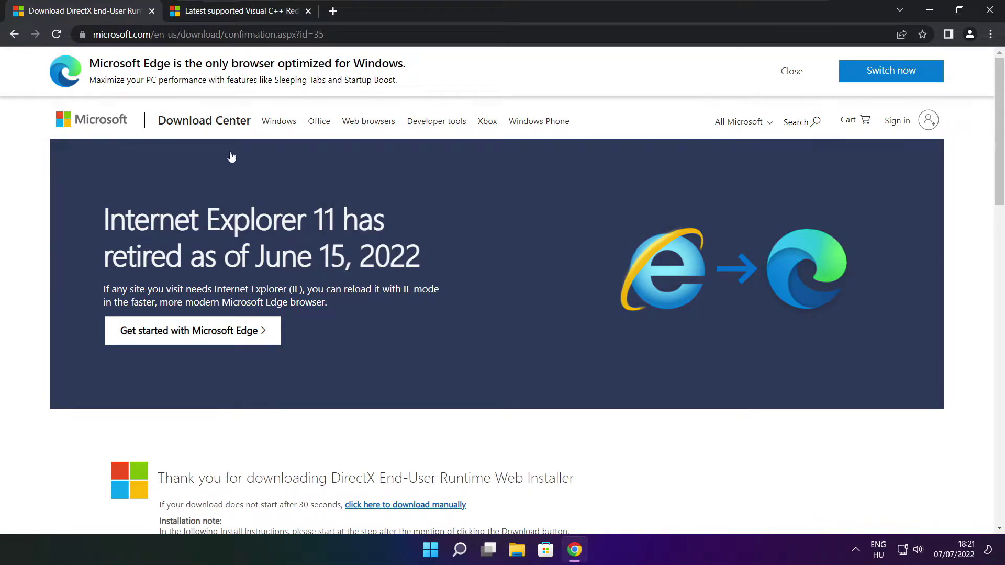
- Close the DirectX page and download the ARM64, X86 and X64 Visual C++ Redistributable installers for Visual Studio 2015–2022
click(152, 11)
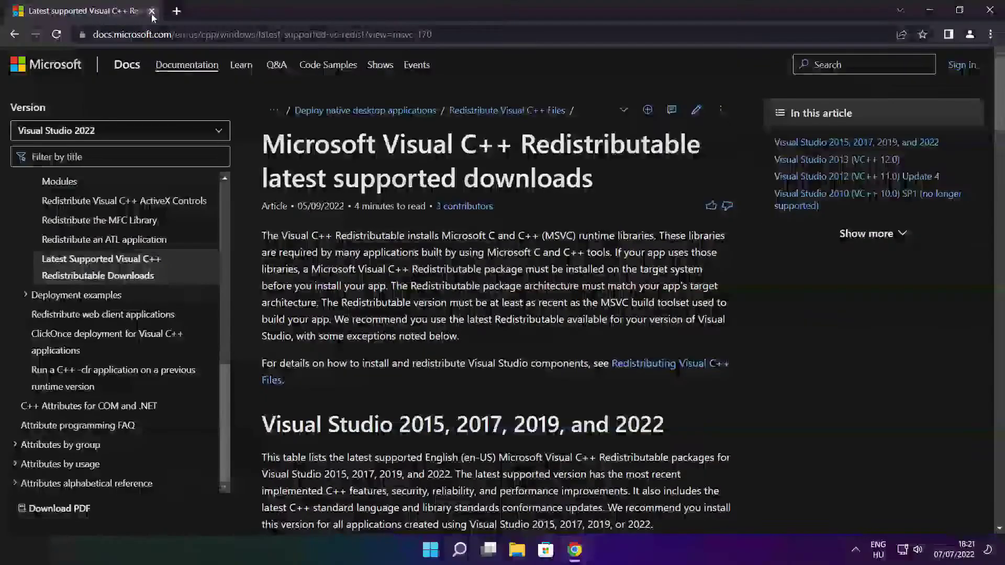
click(432, 34)
drag(432, 34, 326, 34)
click(498, 64)
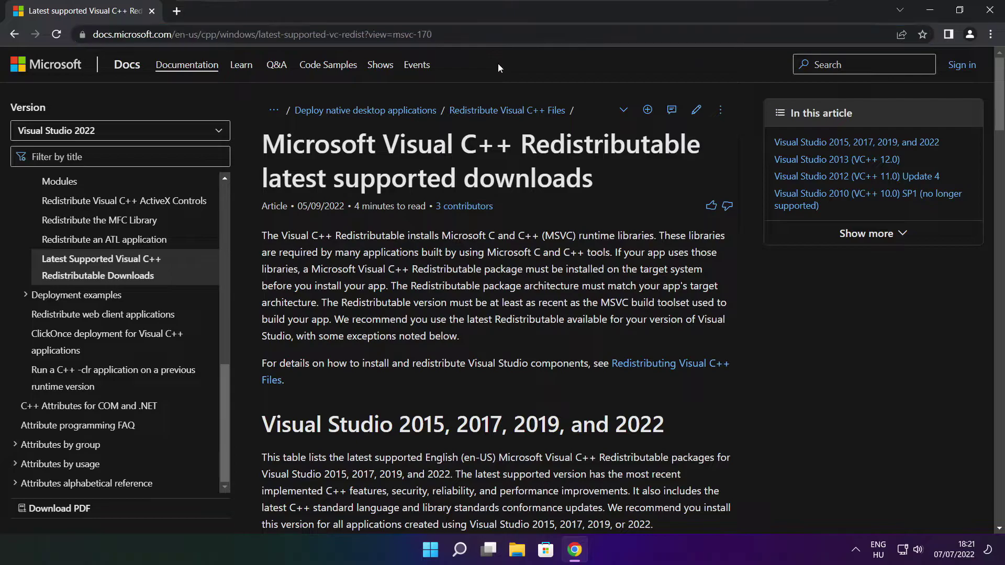
drag(998, 99, 994, 147)
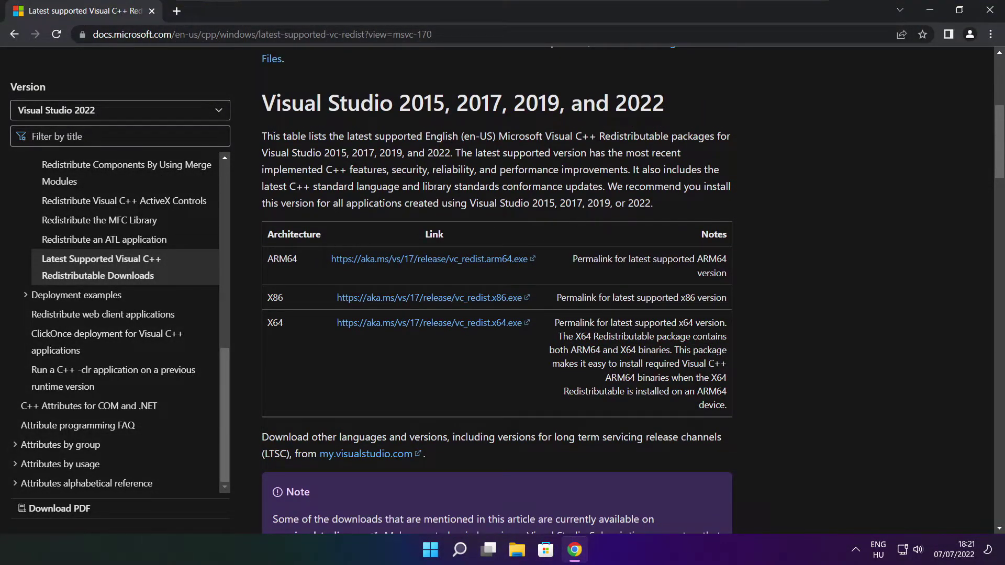
drag(266, 259, 678, 361)
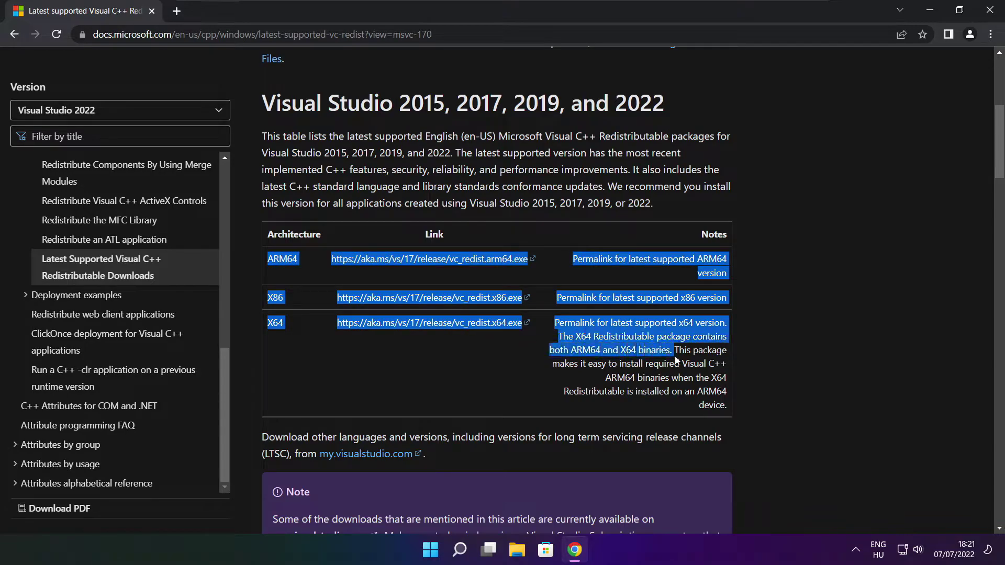
click(676, 361)
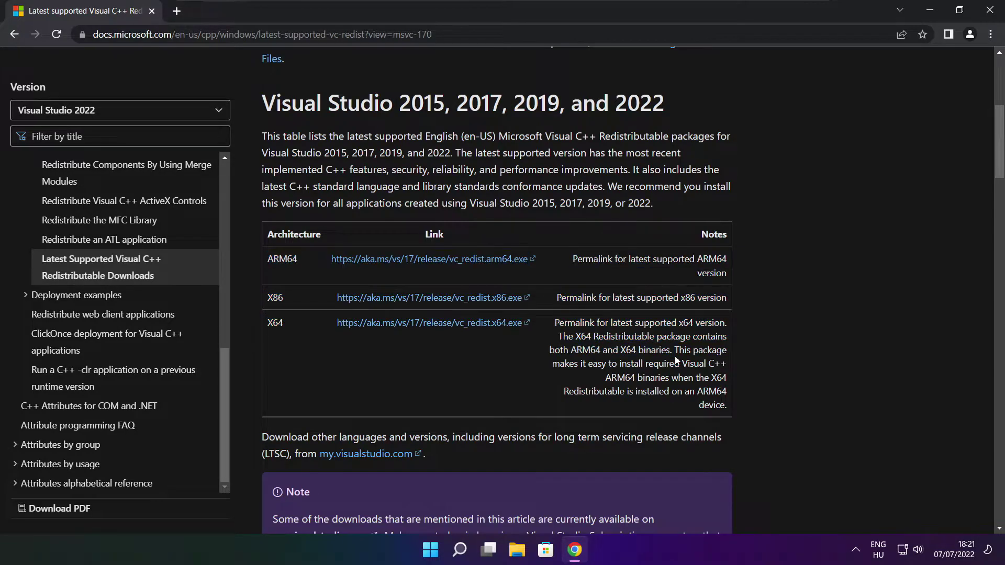
click(417, 262)
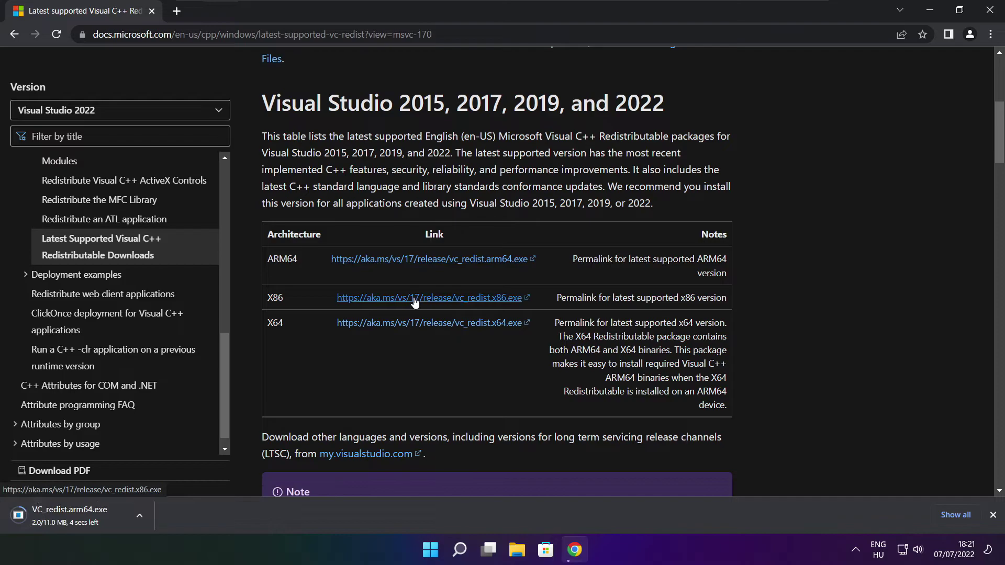
click(415, 298)
click(414, 323)
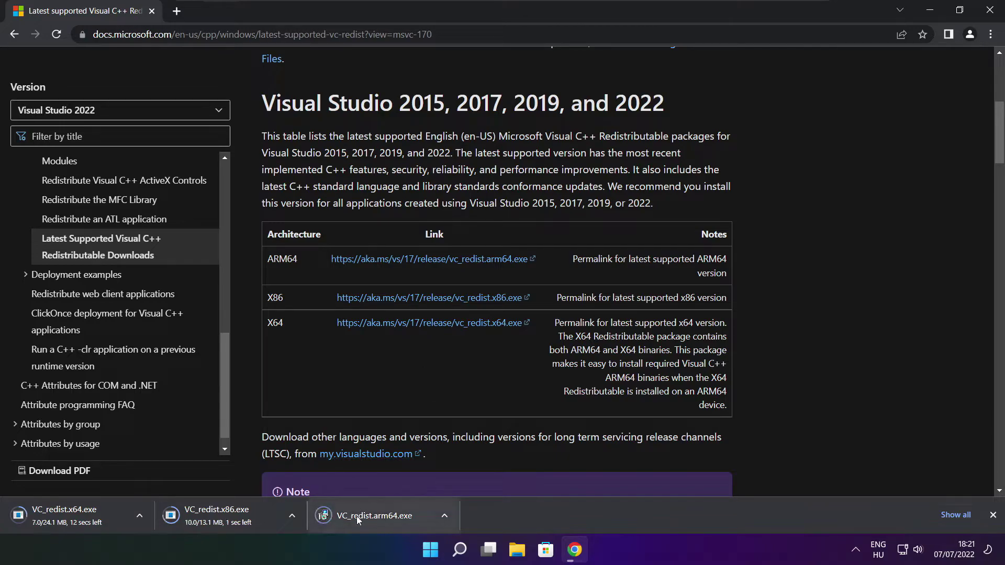
- Run VC_redist.arm64.exe, agree to the license terms, start the installation, and close the setup window
click(382, 517)
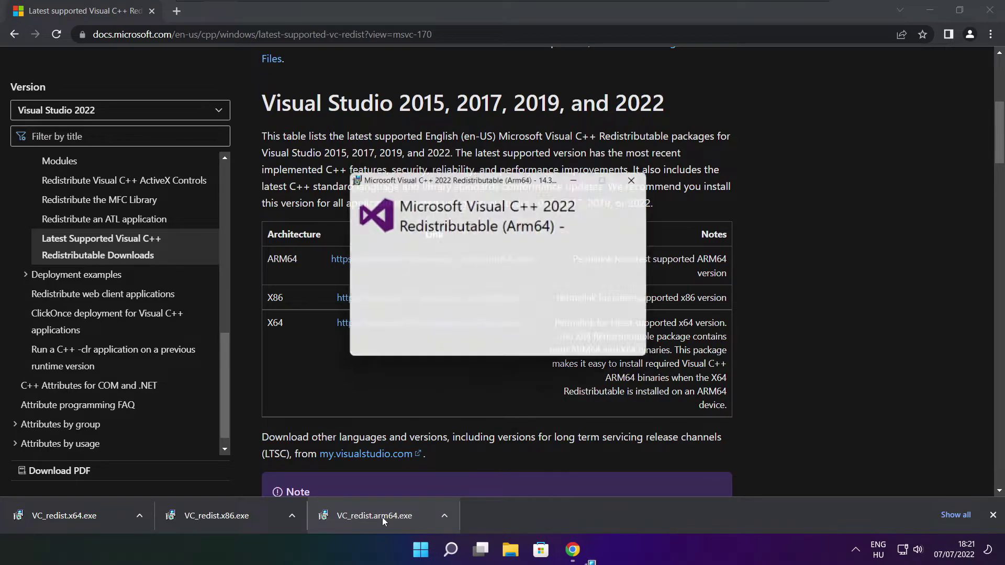
drag(646, 261, 646, 308)
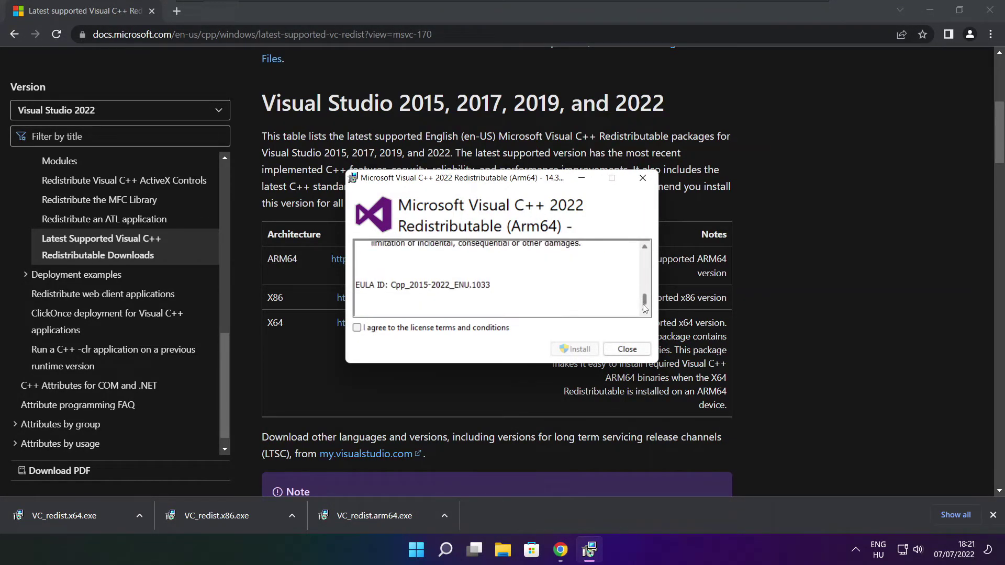
click(356, 329)
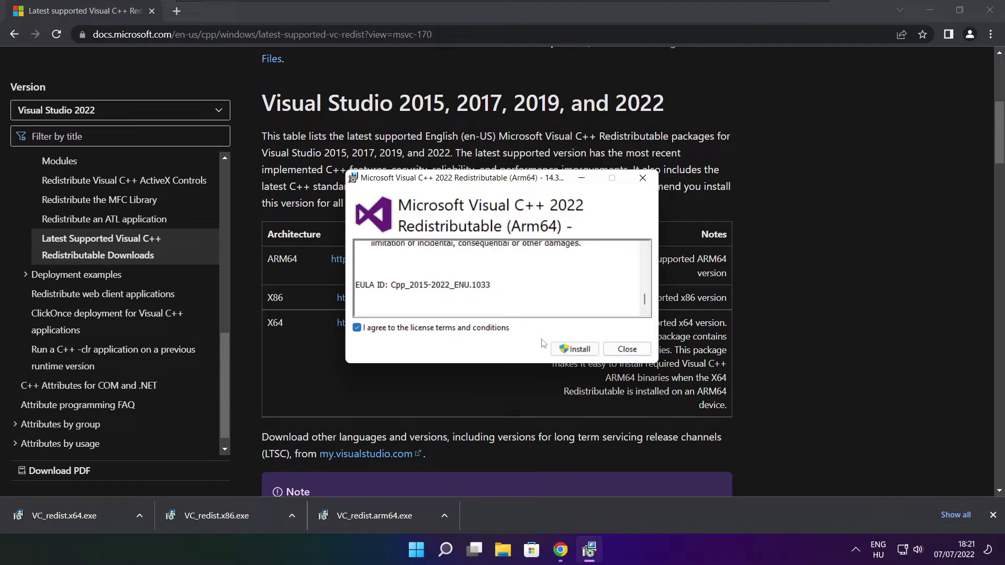
click(572, 350)
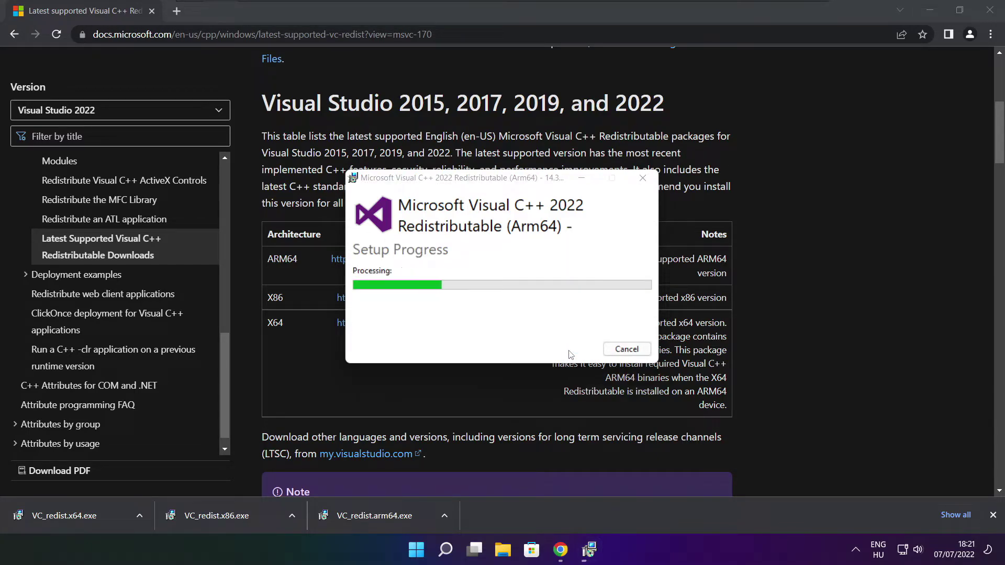
click(627, 349)
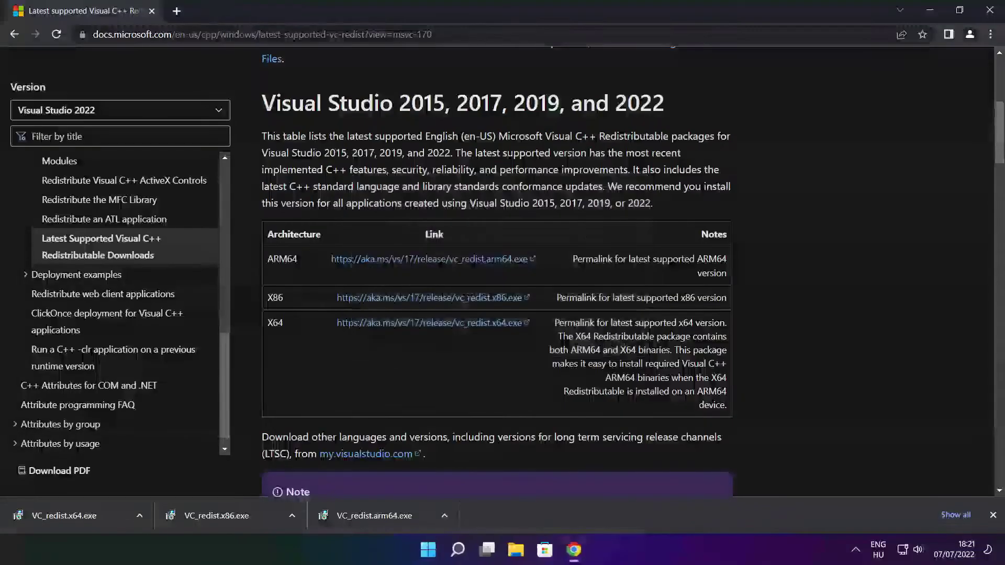
- Run VC_redist.x86.exe, agree to the license terms, and install the x86 Visual C++ 2015-2022 Redistributable
click(237, 516)
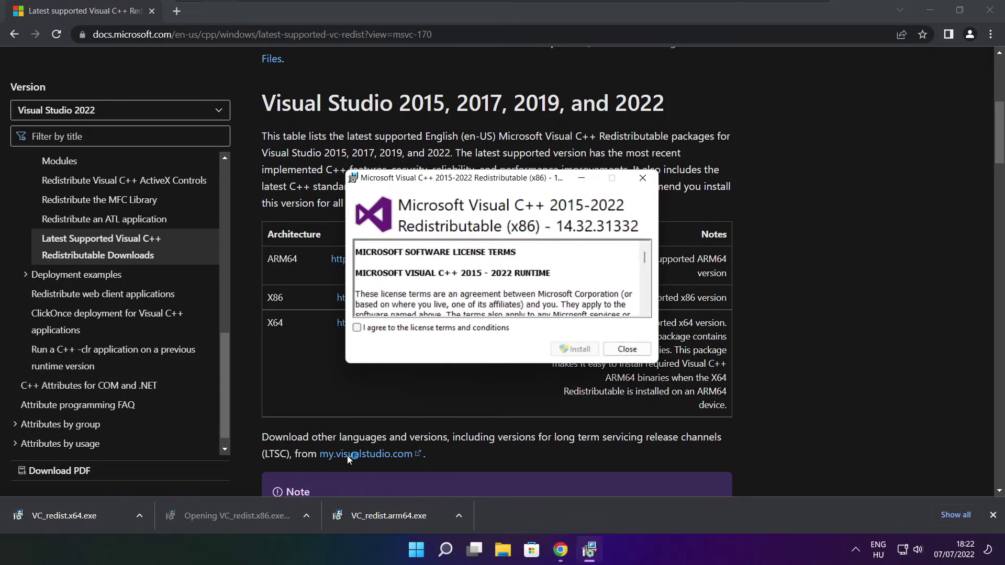
drag(646, 259, 645, 306)
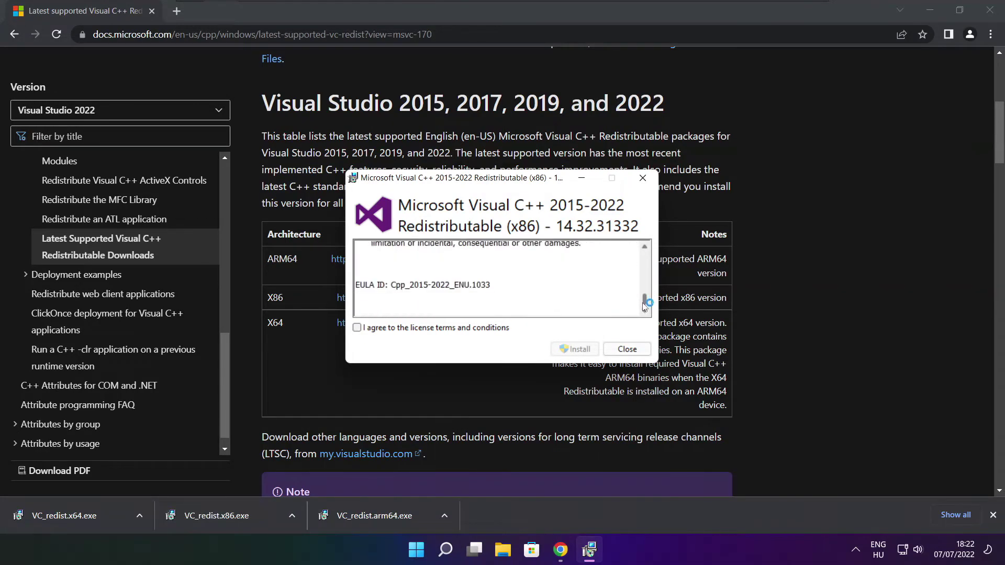
click(358, 329)
click(570, 348)
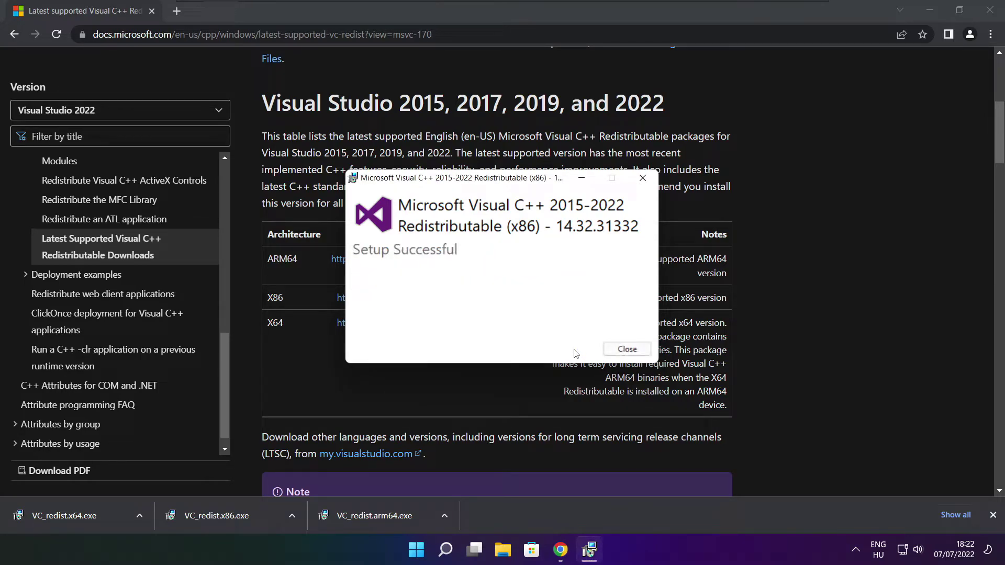
- Close the x86 setup, run VC_redist.x64.exe, agree to the license terms, install the x64 Visual C++ 2015-2022 Redistributable, and close the setup and browser
click(627, 349)
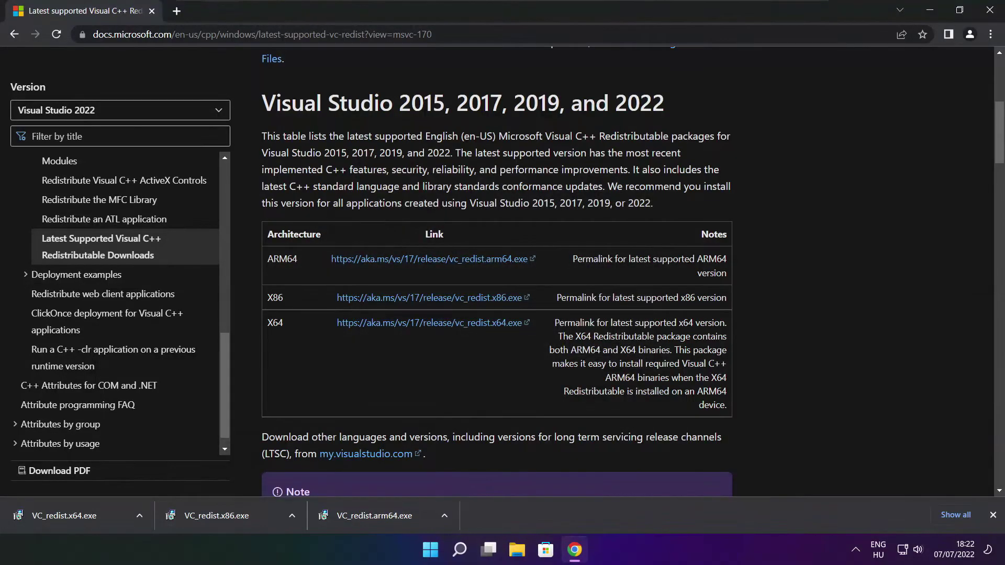
click(78, 515)
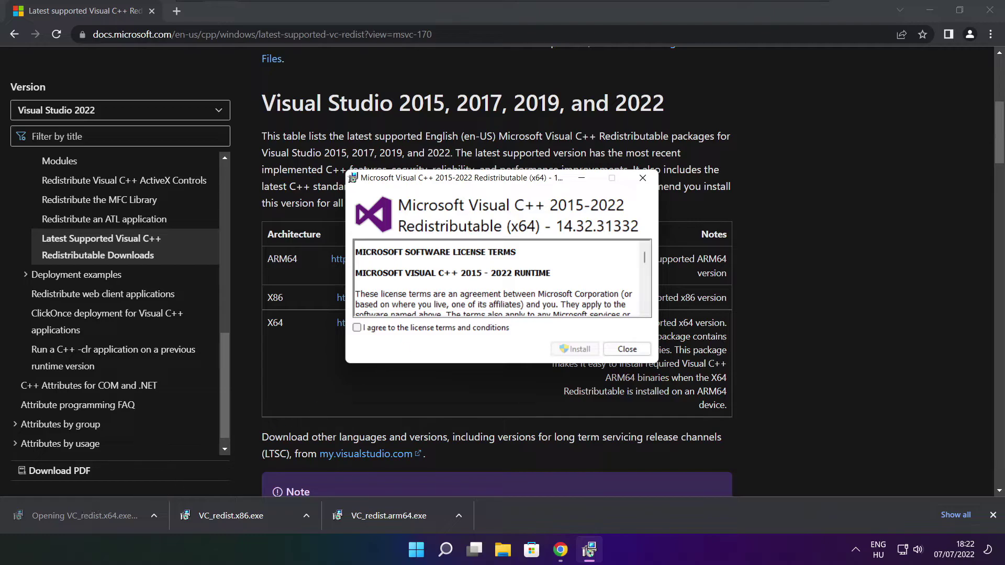
drag(645, 256, 644, 299)
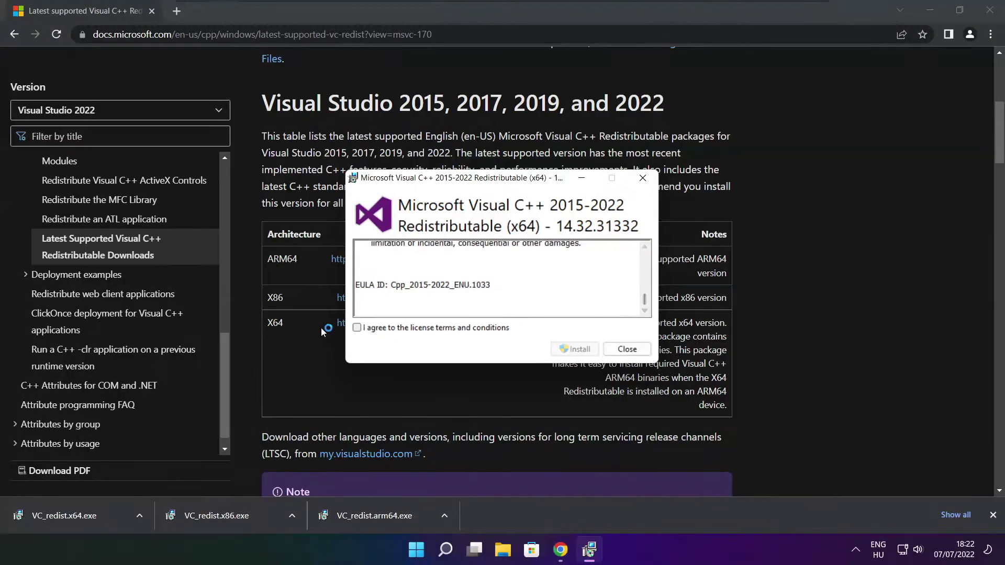
click(357, 327)
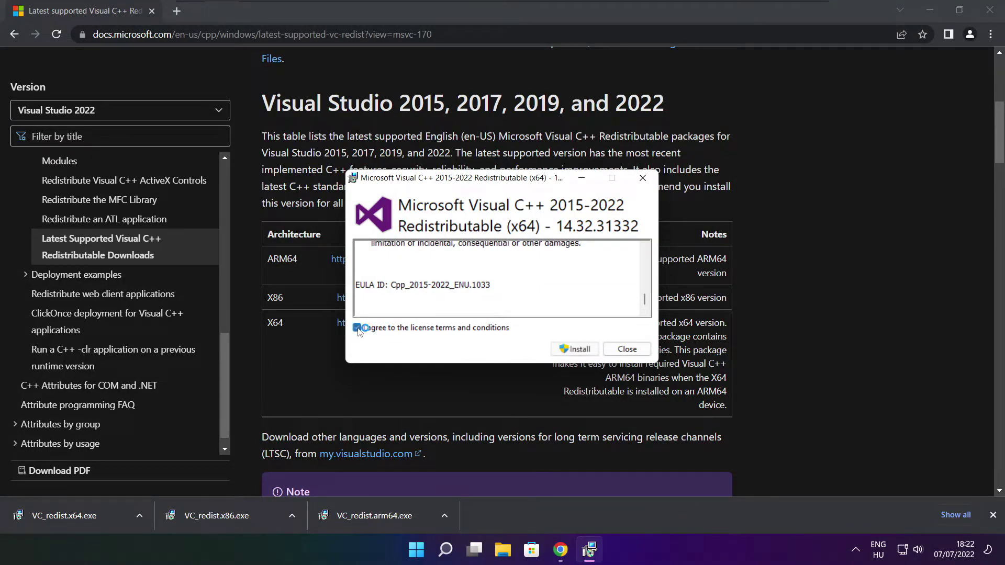
click(578, 349)
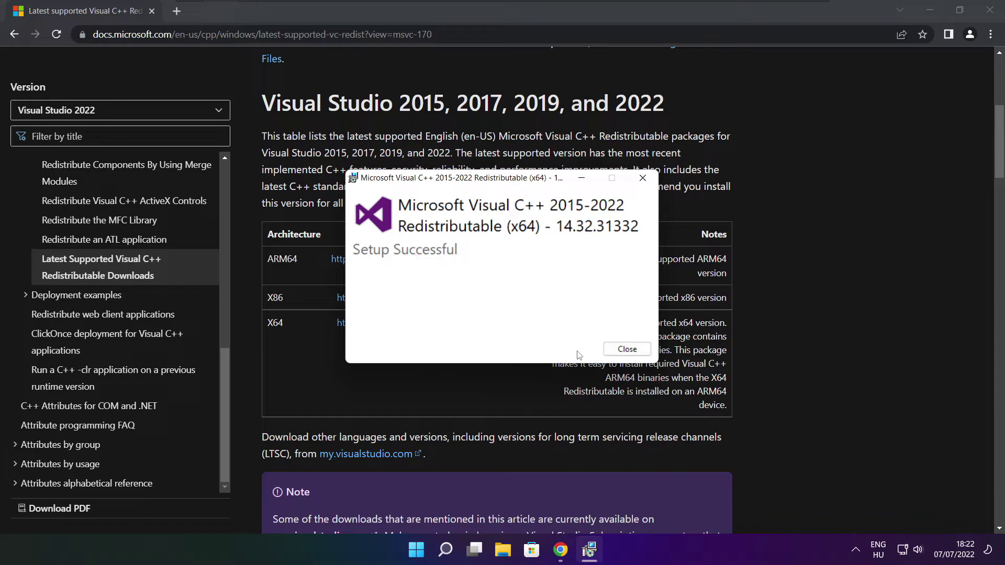
click(627, 349)
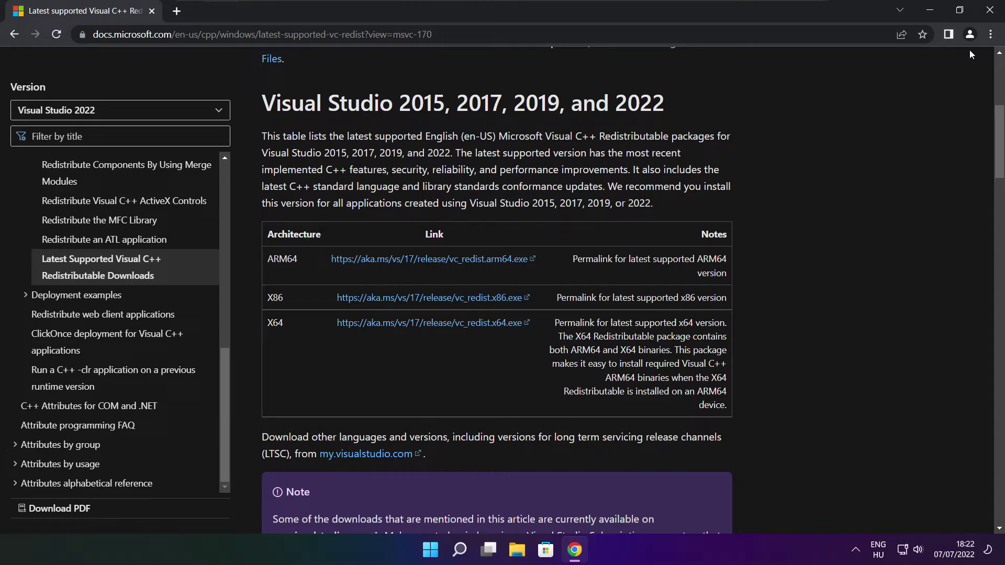
click(991, 11)
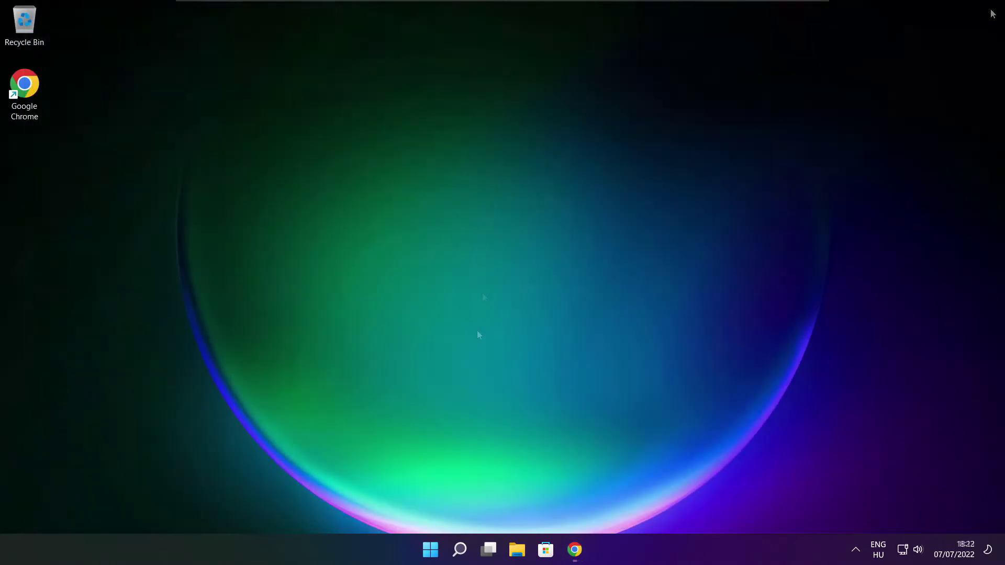
- Open Task Manager's startup apps and disable Cortana and Microsoft Edge from starting with Windows
right_click(432, 553)
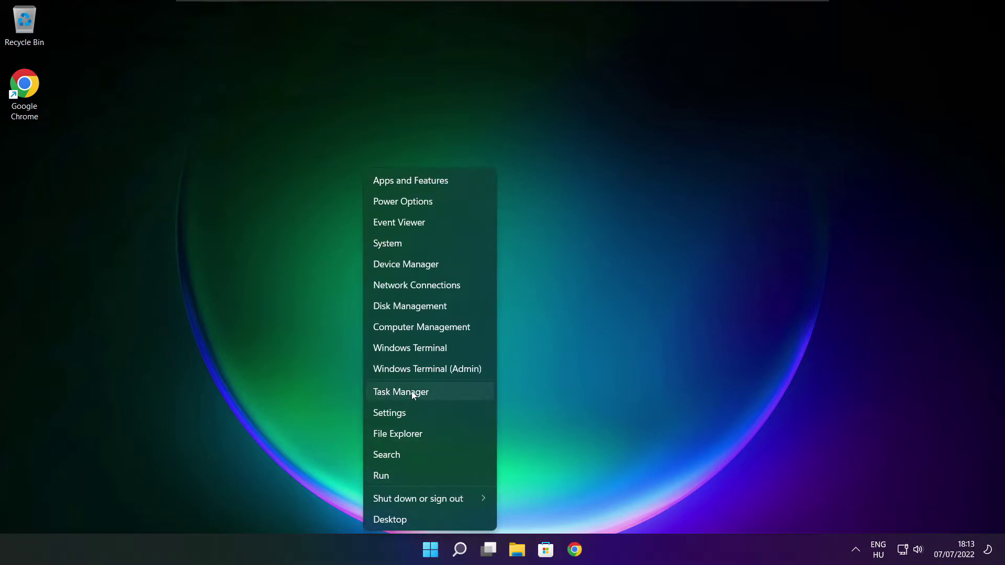
click(432, 393)
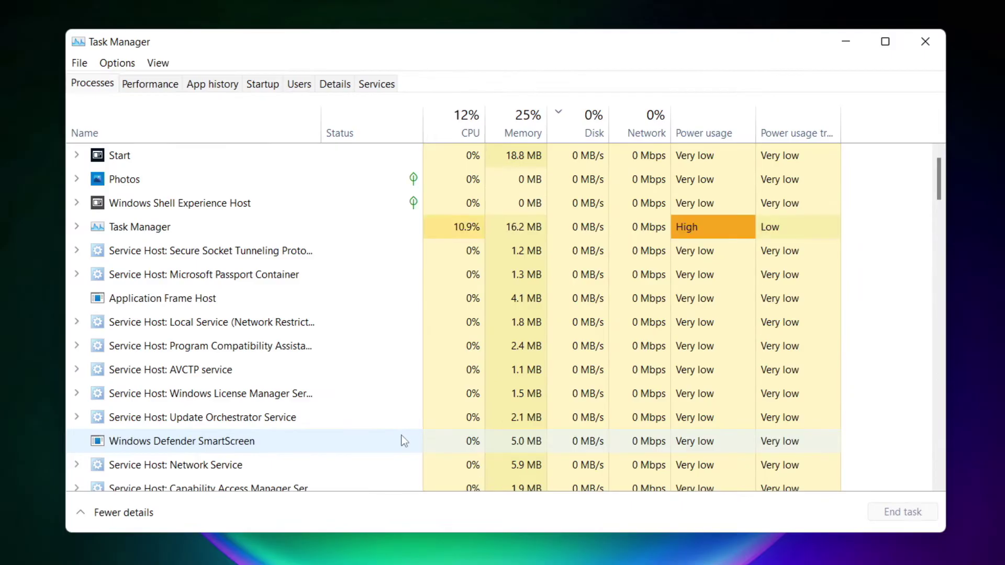
click(266, 87)
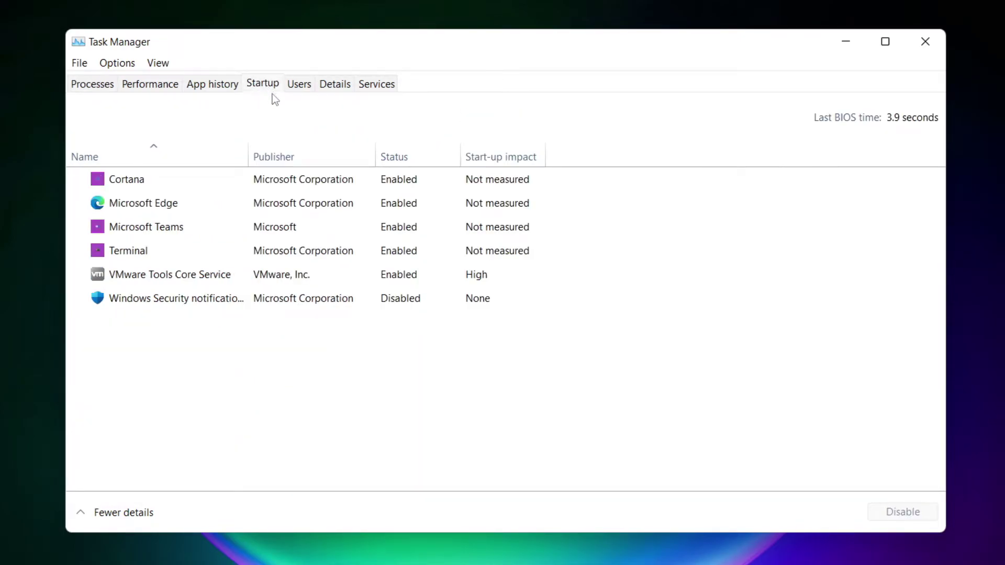
click(268, 187)
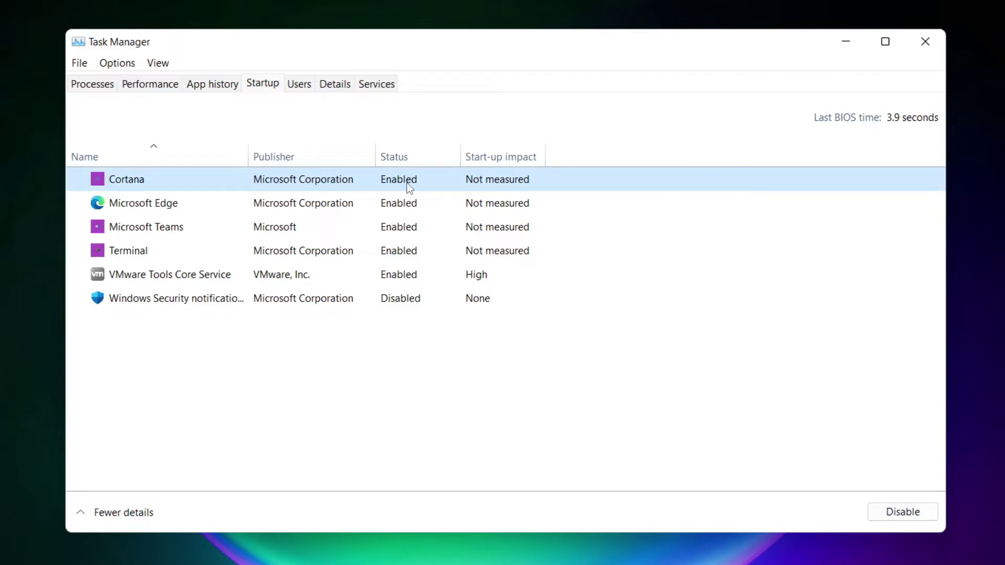
click(903, 513)
click(244, 206)
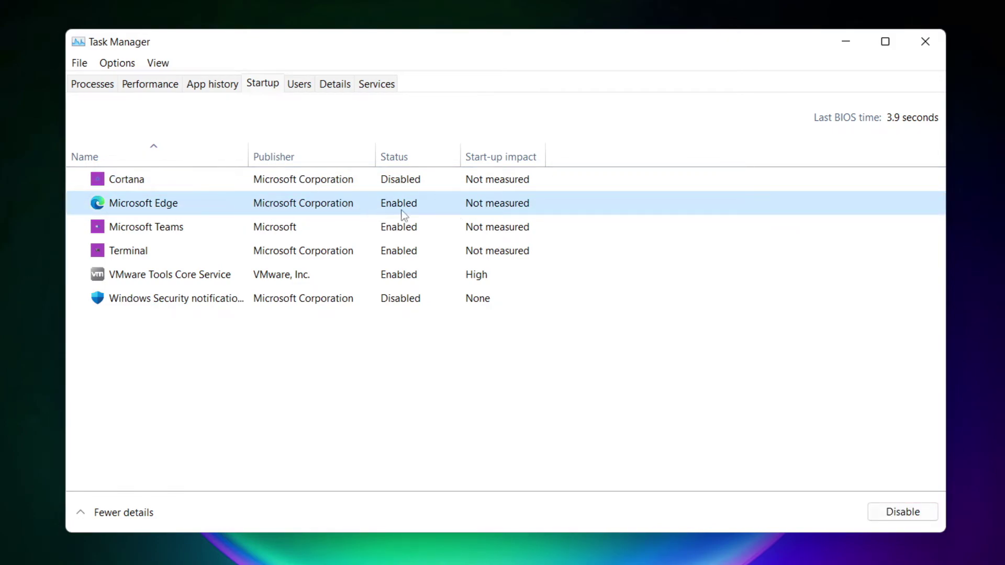
click(905, 515)
- Disable the Microsoft Teams and Terminal startup apps and close Task Manager
click(416, 231)
click(919, 516)
click(335, 256)
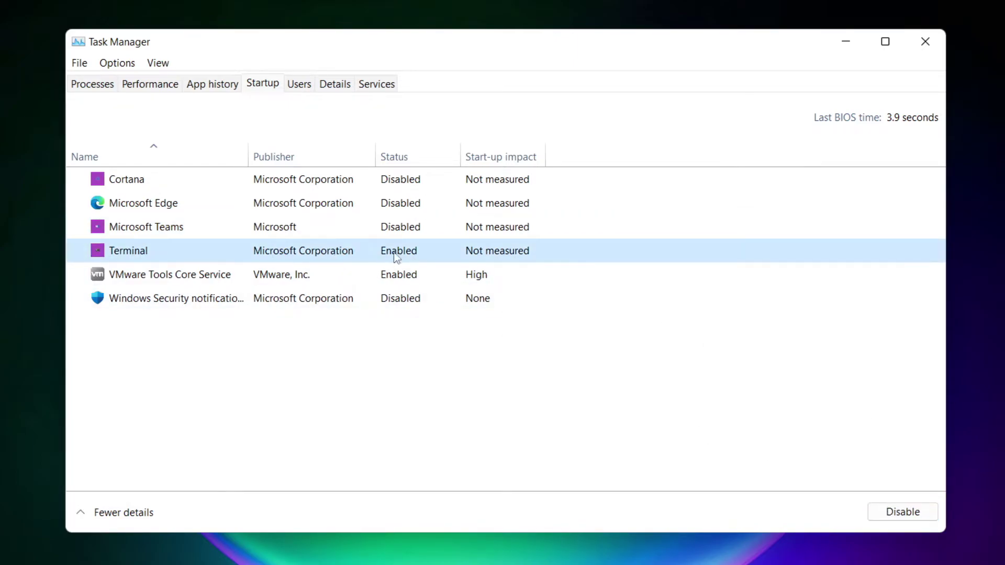
click(919, 517)
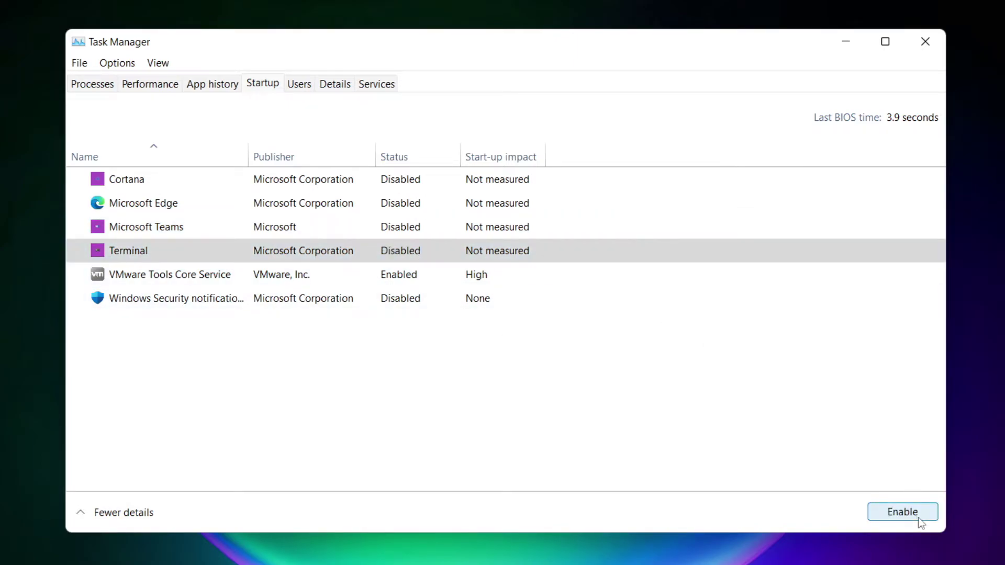
click(395, 253)
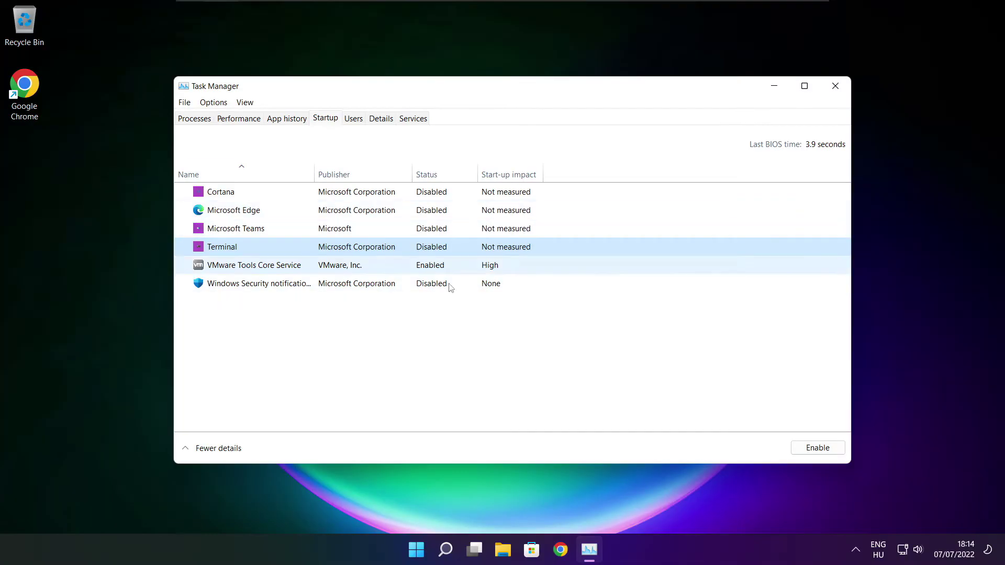
click(835, 86)
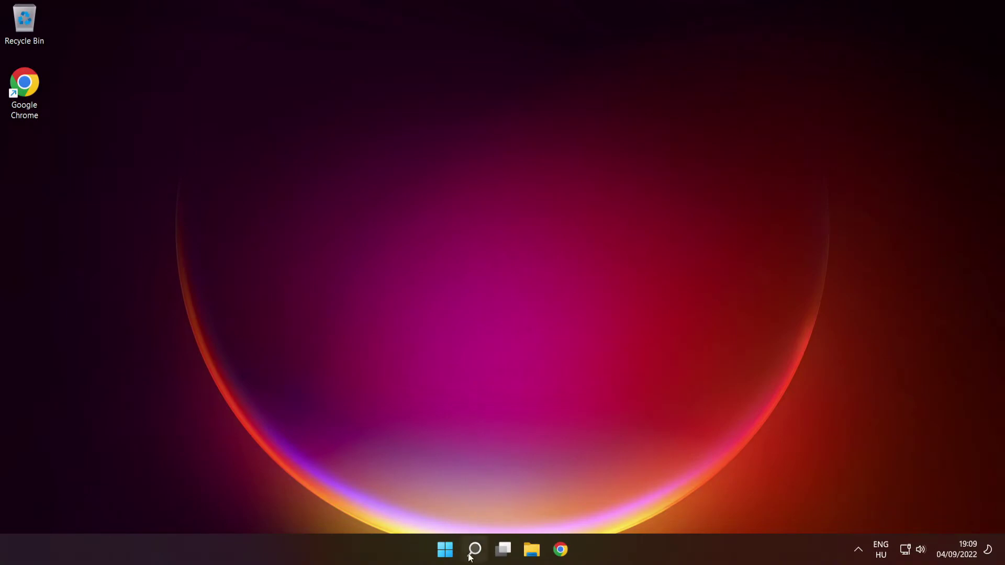
- Search Windows for cmd, run Command Prompt as administrator, and move its window to the middle of the desktop
mouse_move(473, 548)
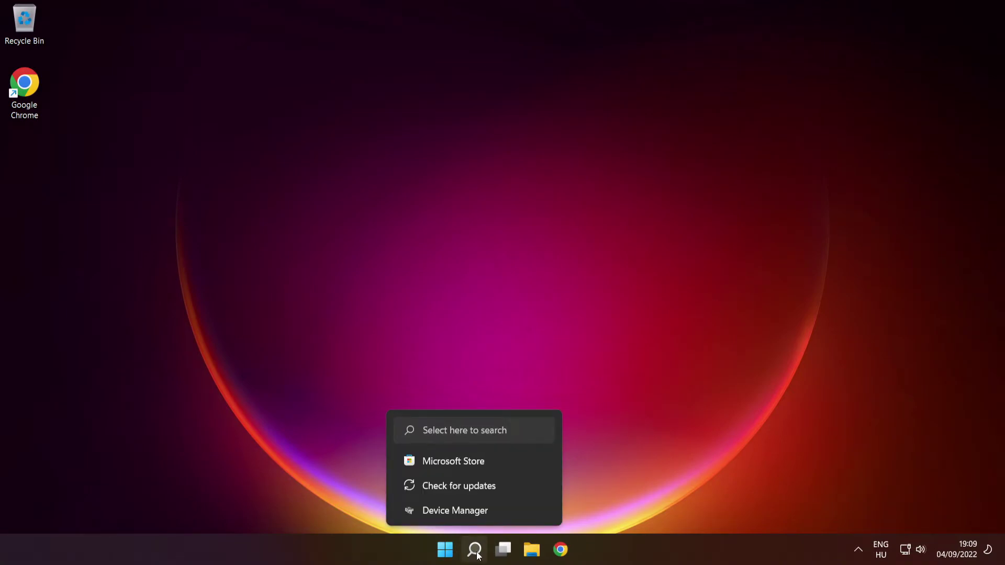
click(475, 549)
text(cmd)
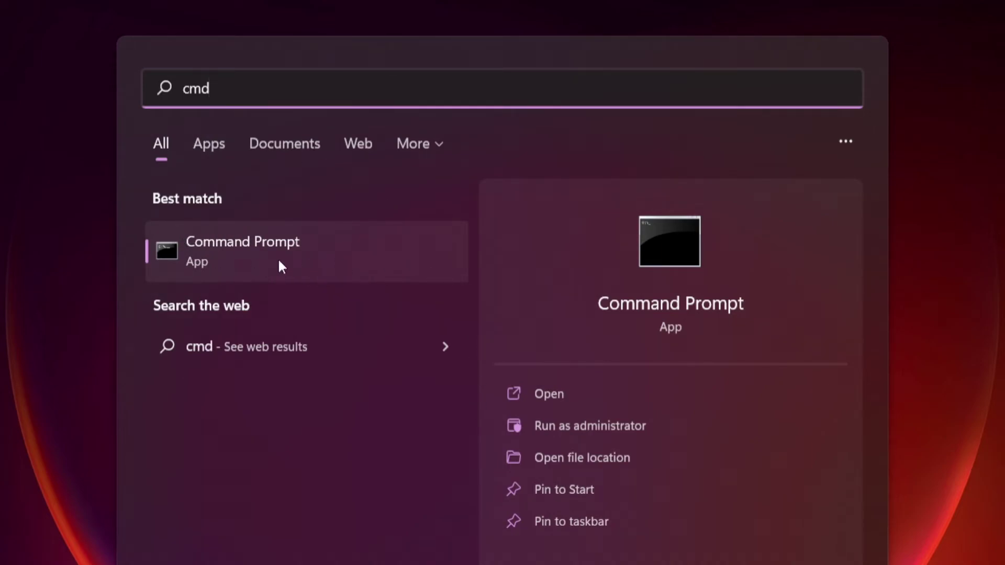
right_click(369, 247)
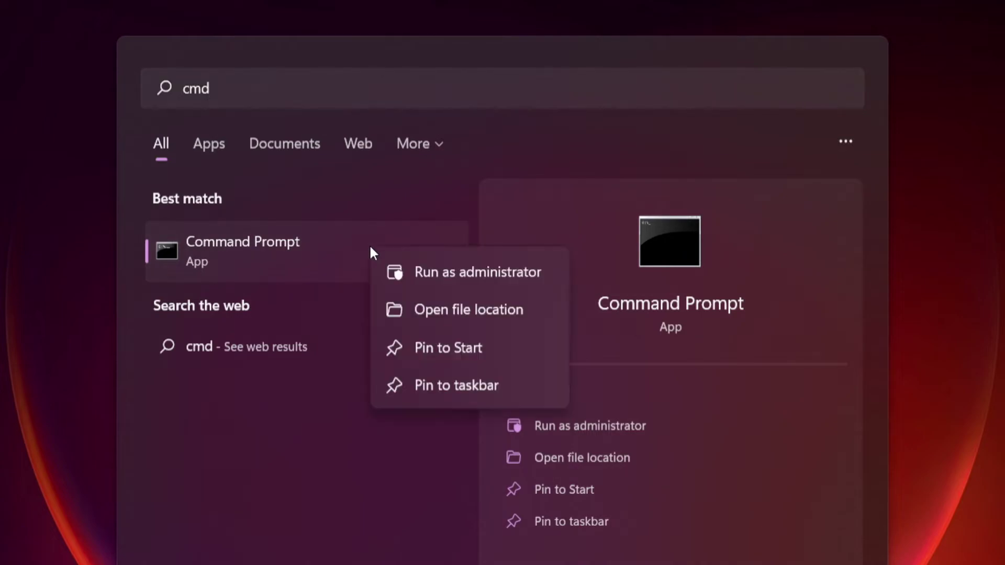
click(477, 270)
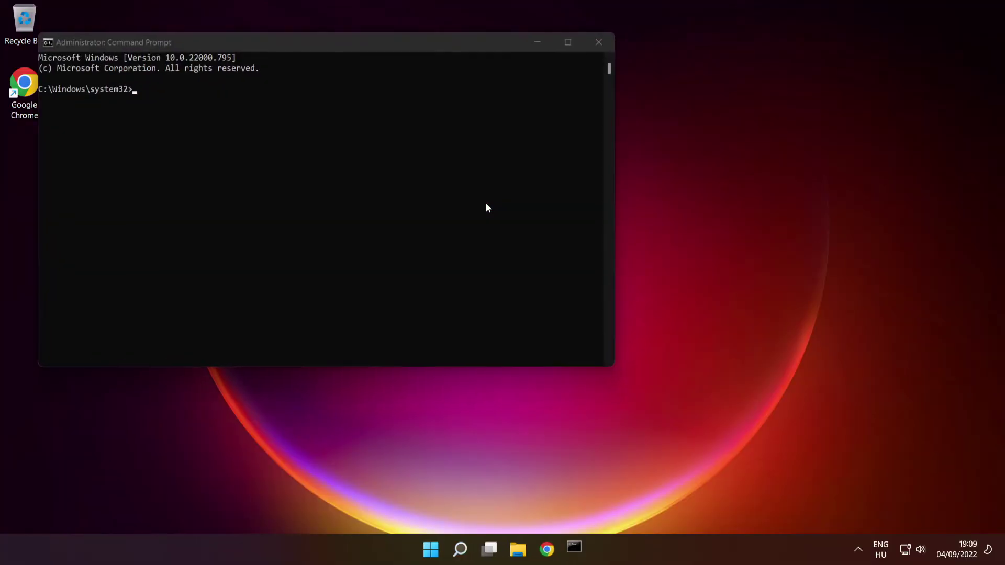
drag(406, 46, 579, 129)
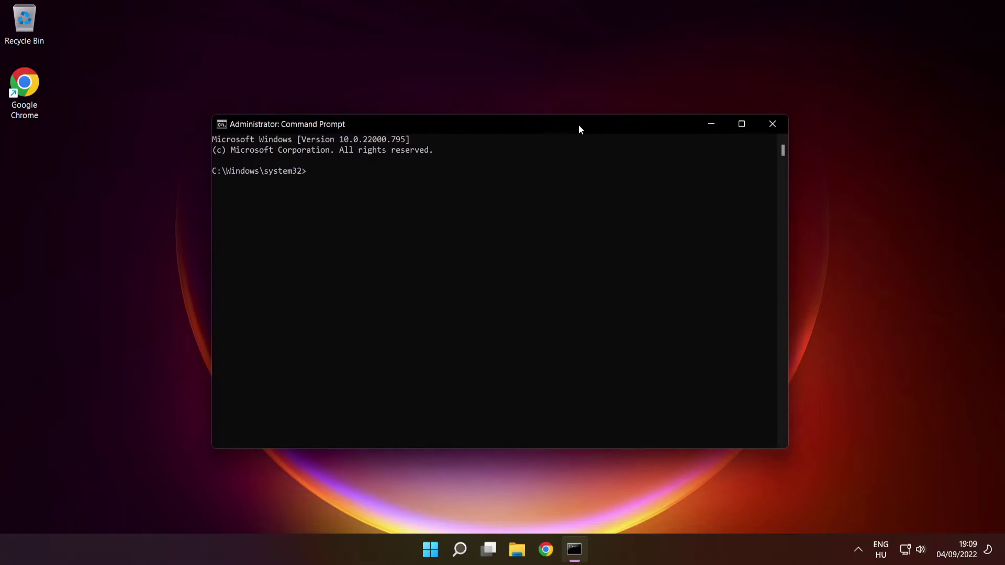
- Run the system file check with the command sfc /scannow, let it complete, and close Command Prompt
text(sfc /scannow)
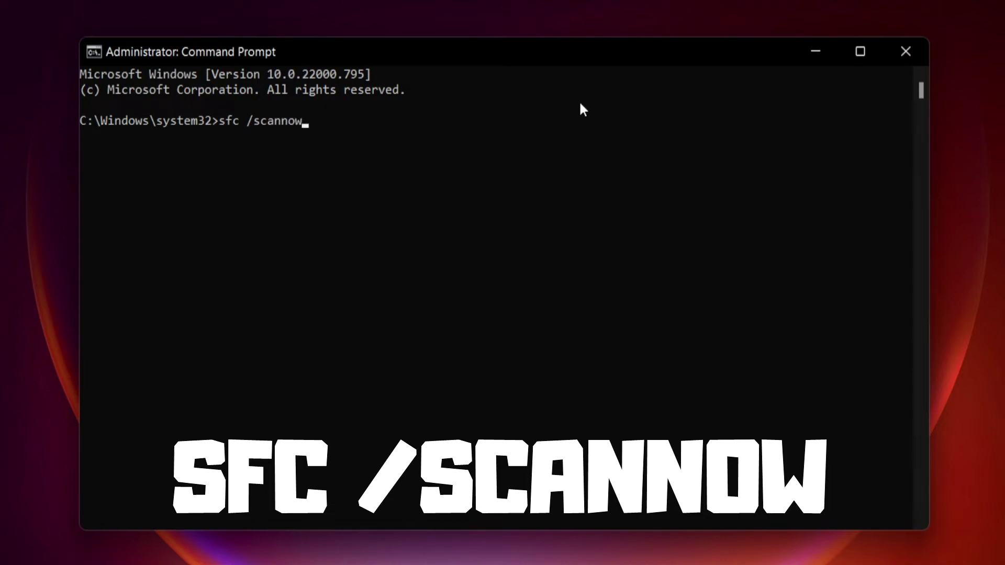
key(Return)
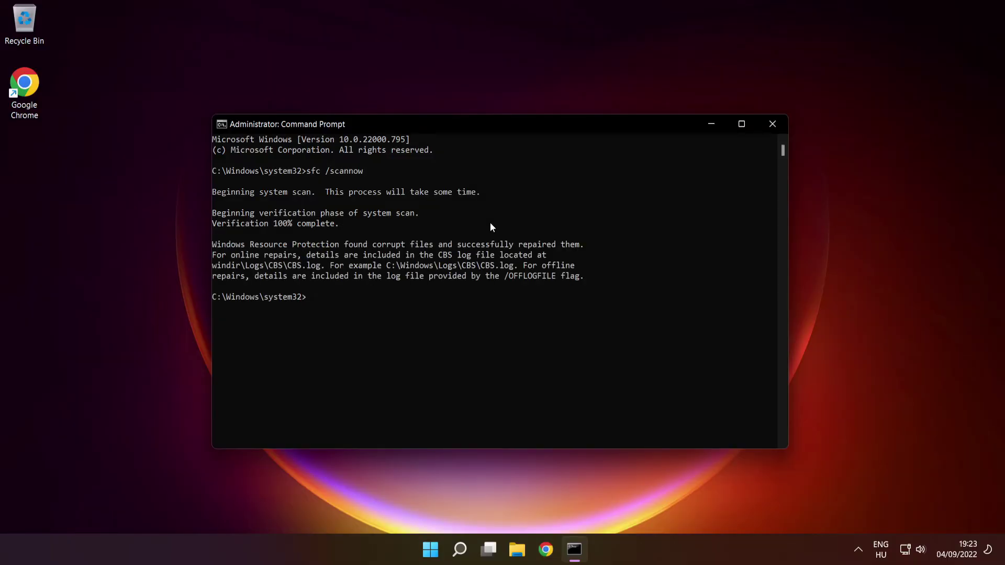
click(774, 126)
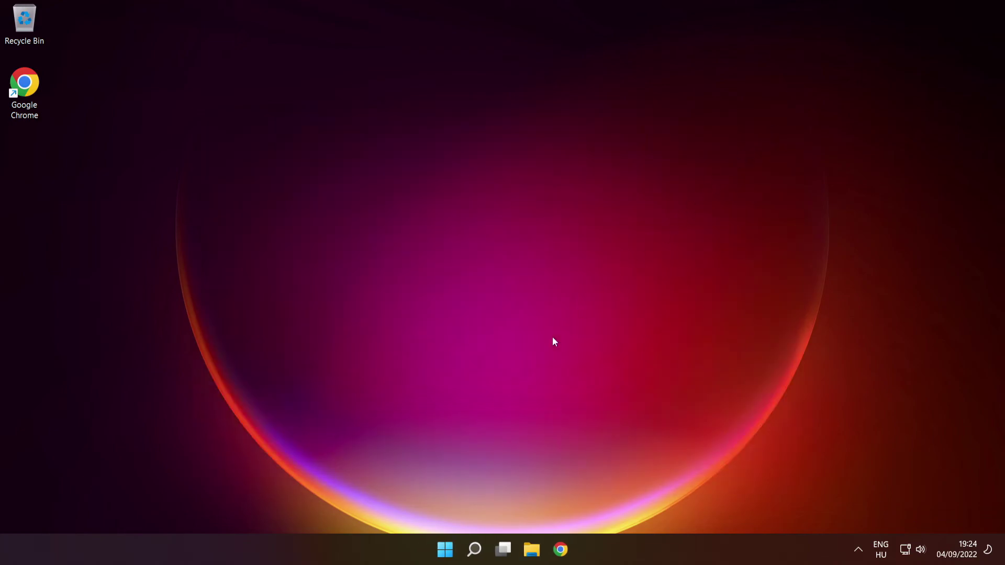
- Restart the computer from the Windows power options
click(444, 545)
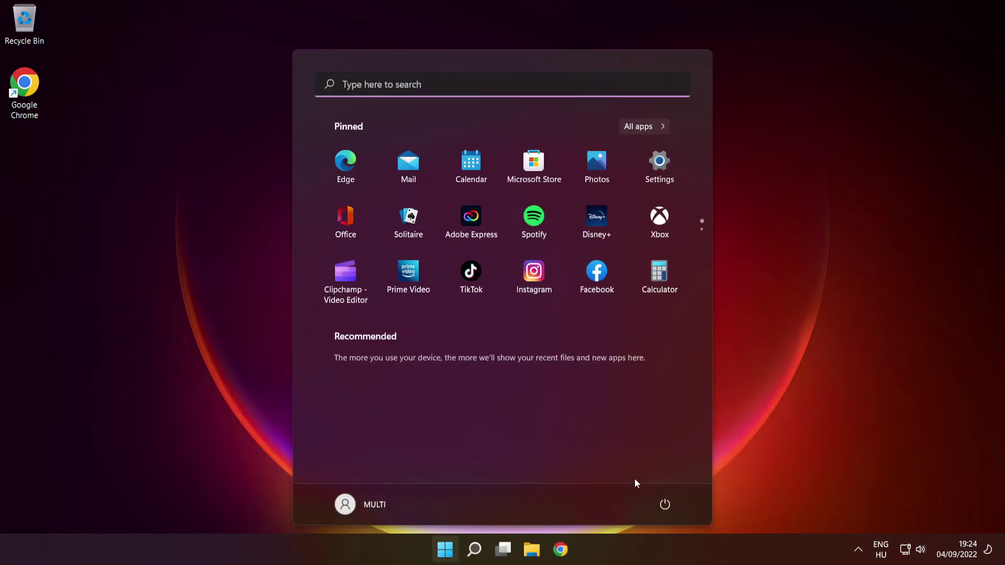
click(664, 504)
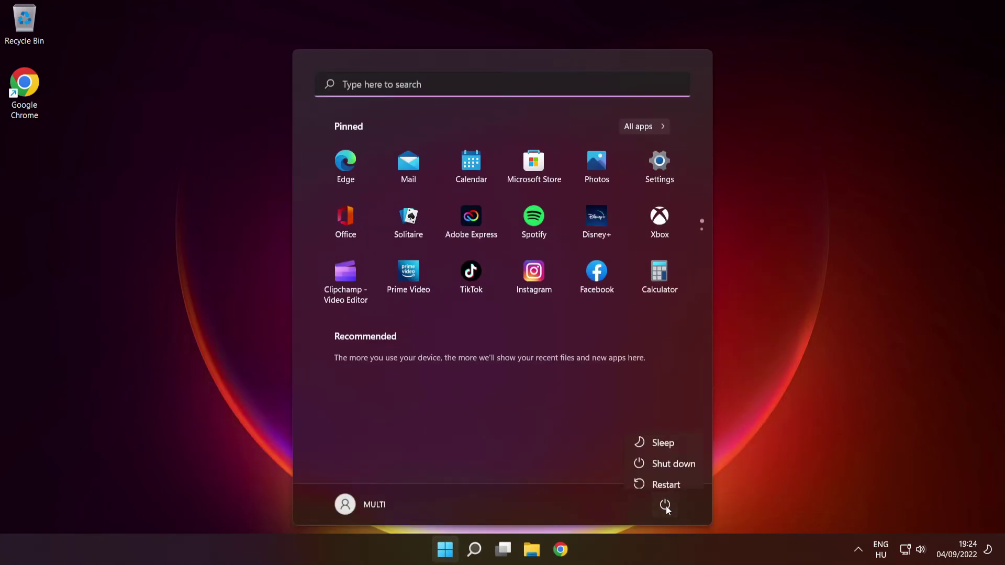
click(668, 477)
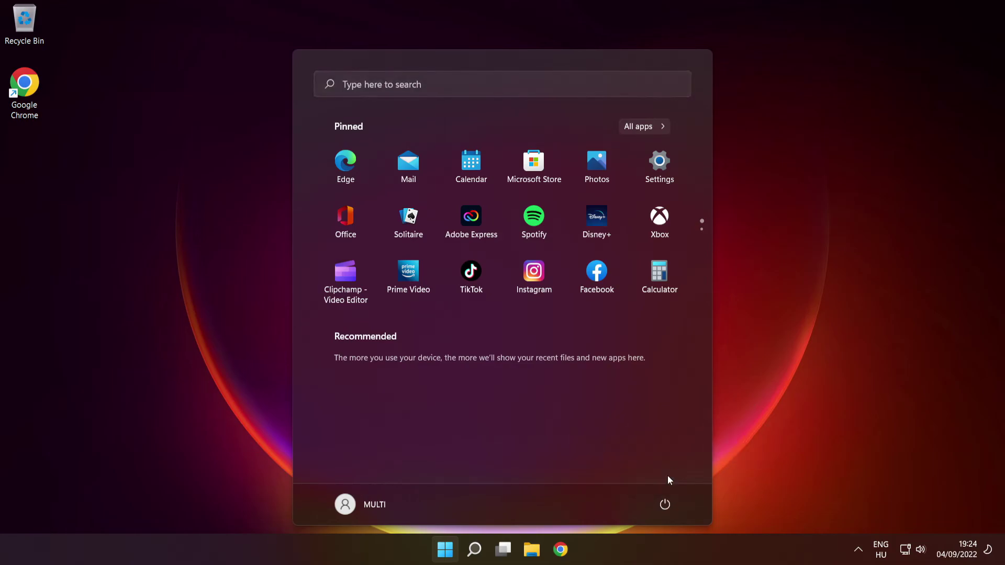